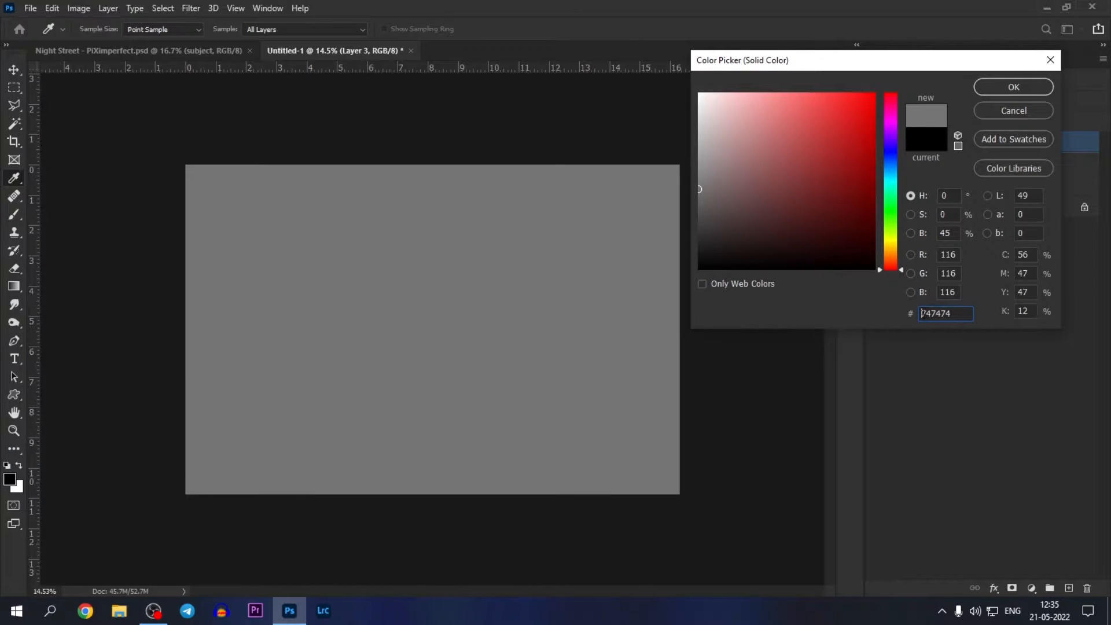
Step: Finish the Solid Color fill layer with gray 747474 and set its blend mode to Color
left_click(994, 90)
left_click(902, 99)
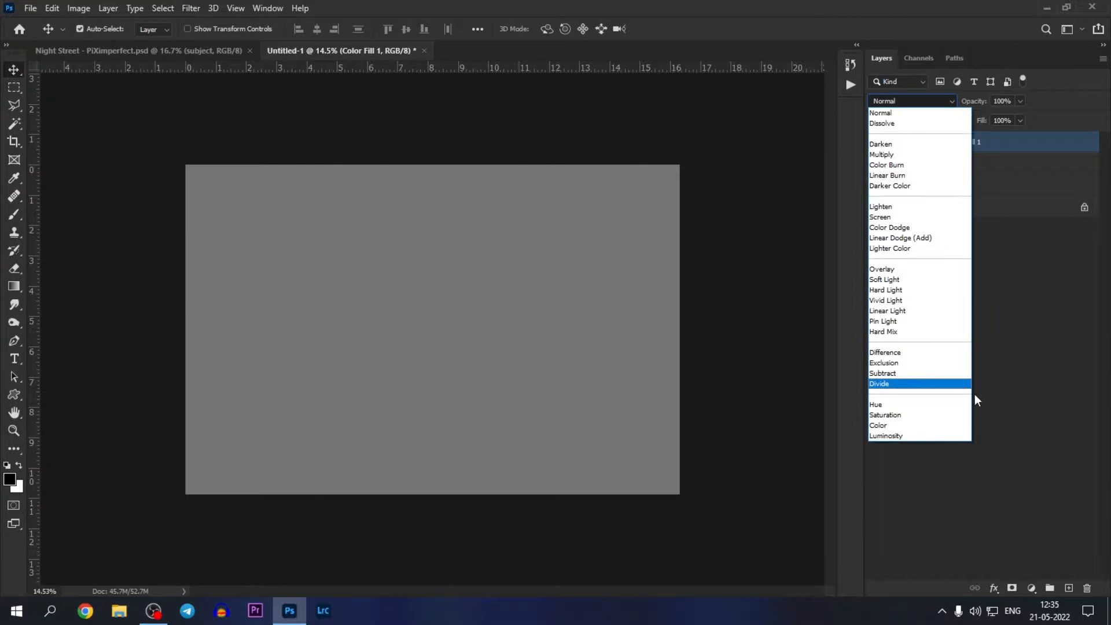
left_click(963, 427)
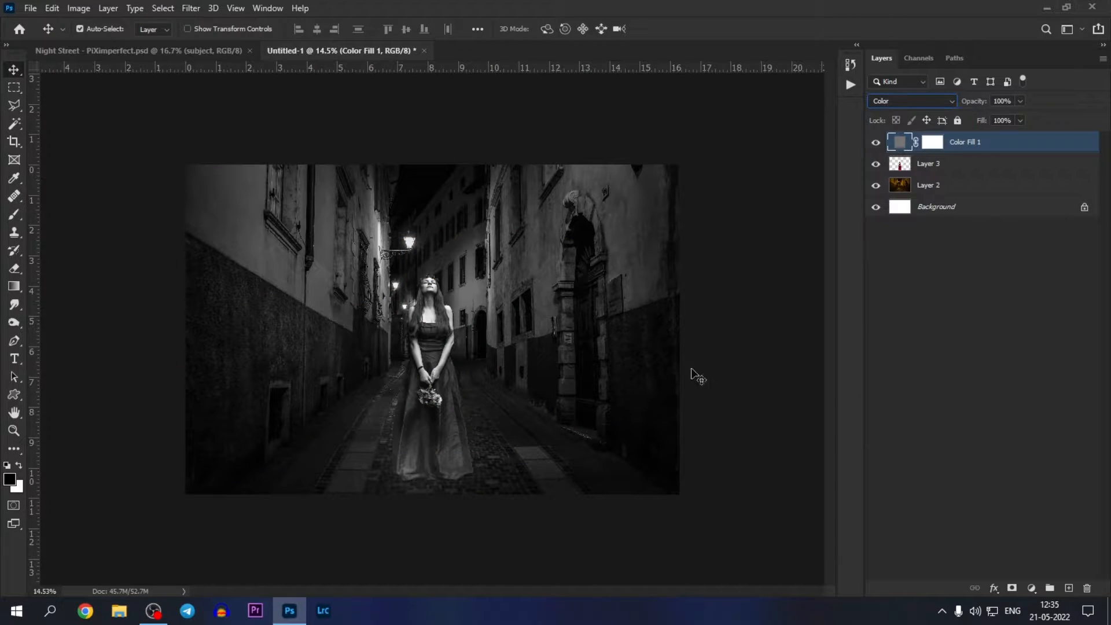
scroll(422, 315, "up", 3)
scroll(422, 315, "down", 1)
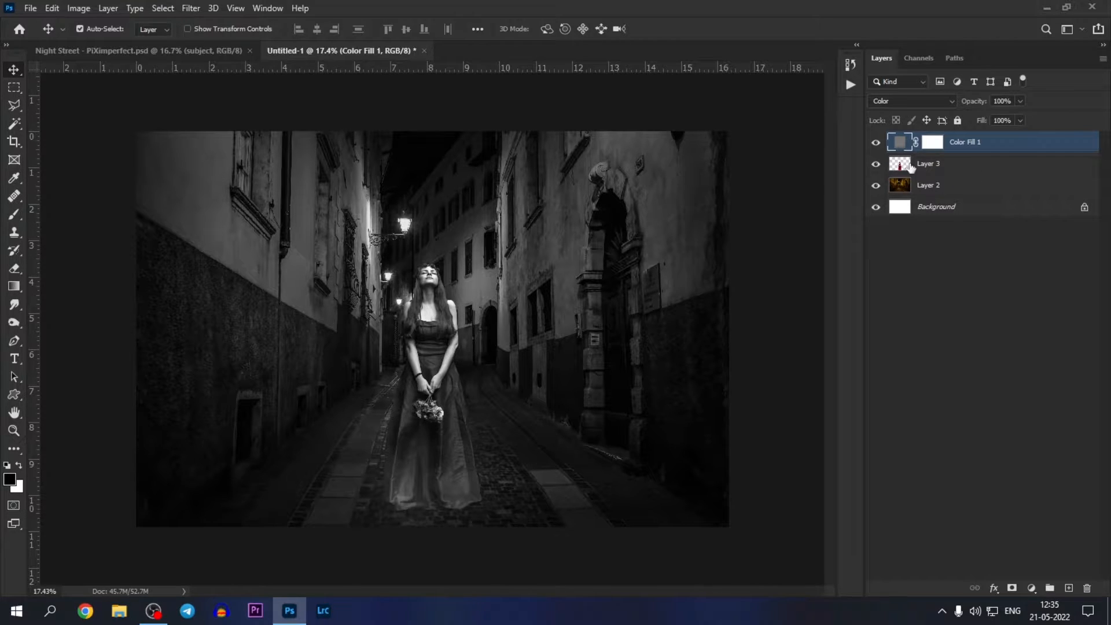
Step: Add a slightly darkening Curves adjustment above Layer 3 and clip it to that layer
left_click(950, 168)
left_click(1032, 587)
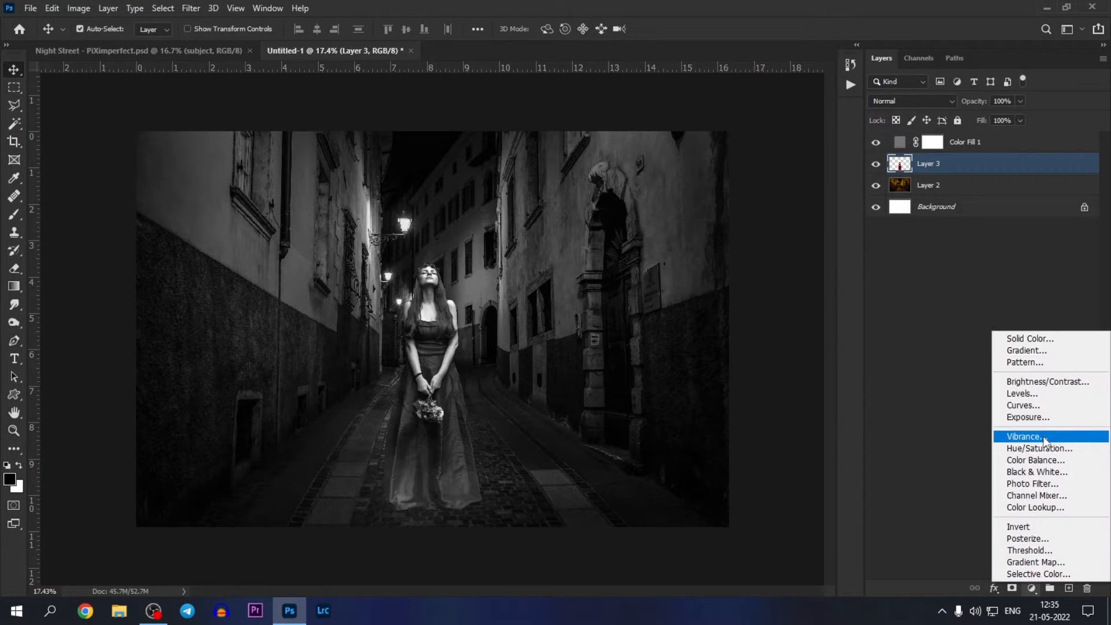
left_click(1033, 406)
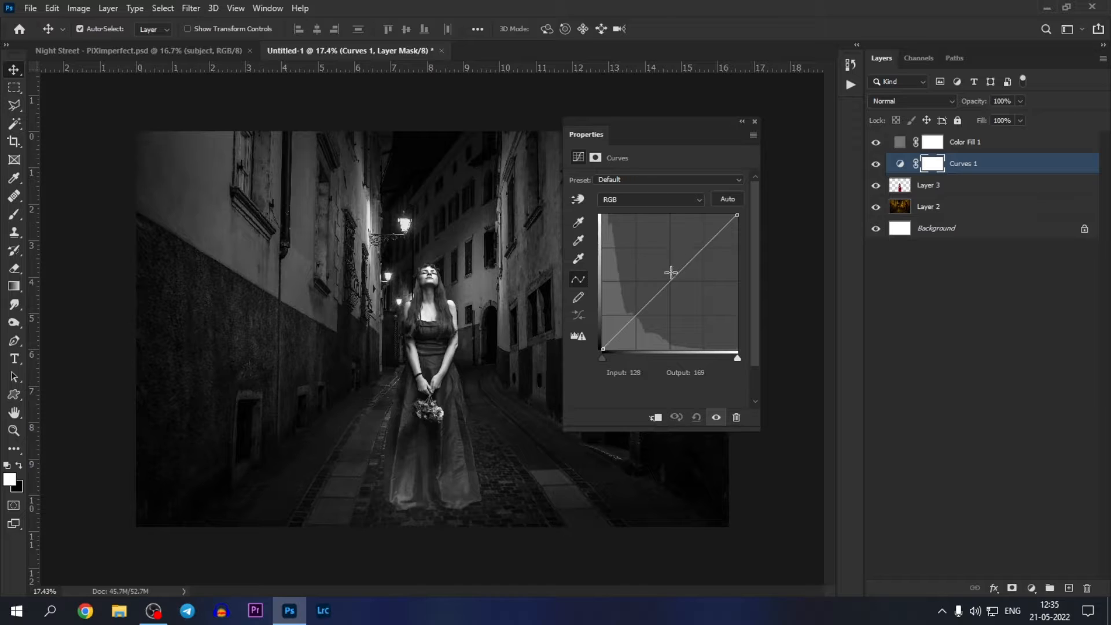
left_click_drag(667, 280, 674, 286)
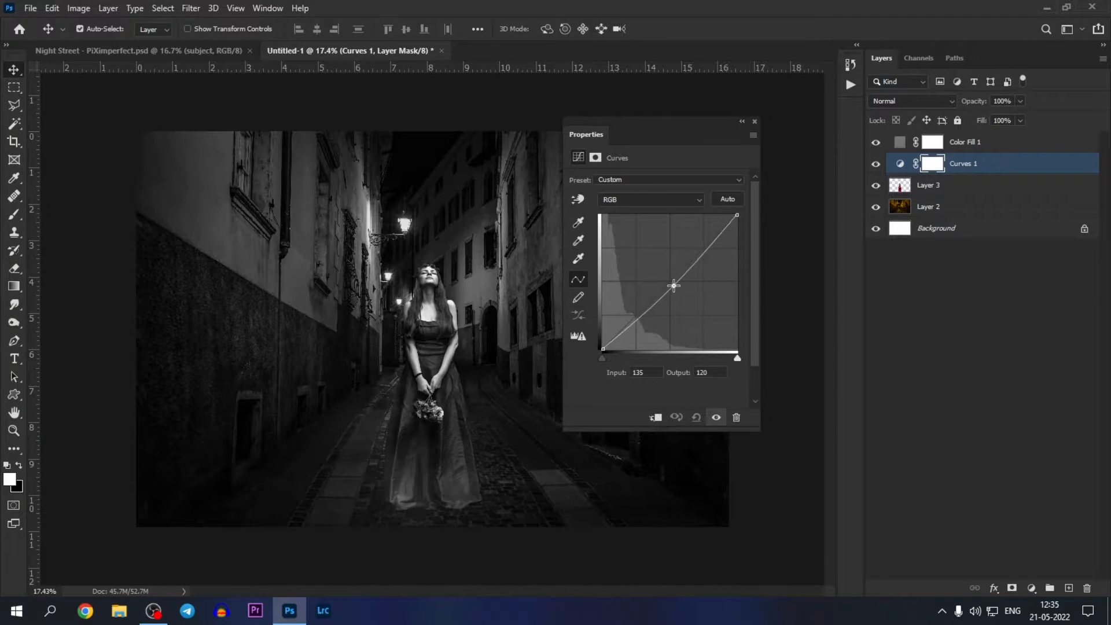
left_click(656, 416)
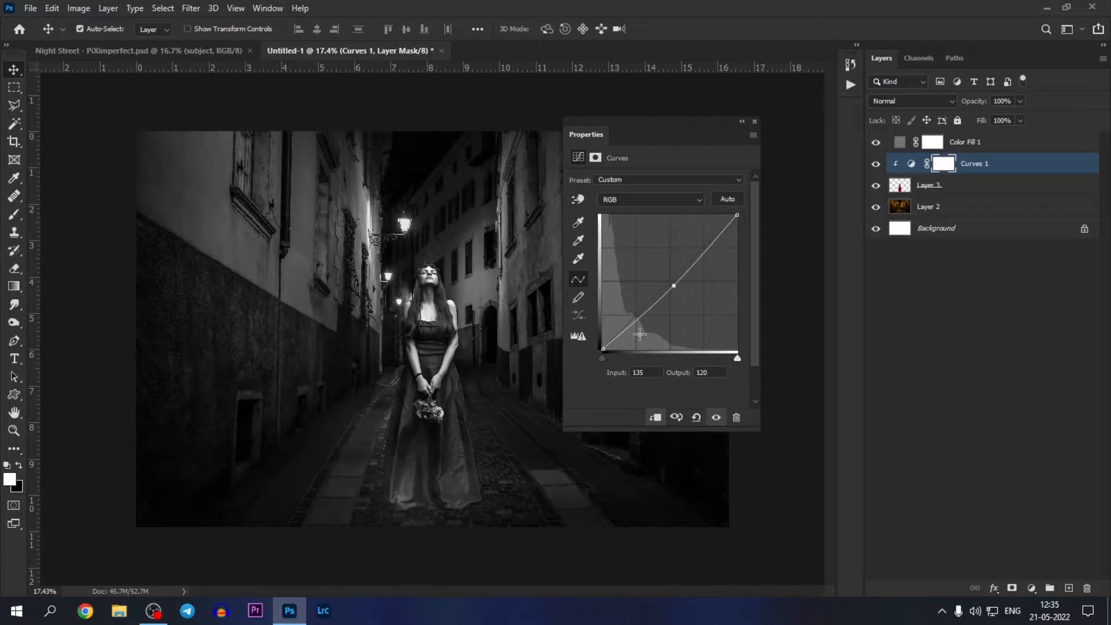
Step: Darken the woman's curve by lowering the highlight end to output 188 and the midtone point to input 131, output 76
left_click_drag(679, 294, 673, 286)
left_click_drag(737, 215, 735, 250)
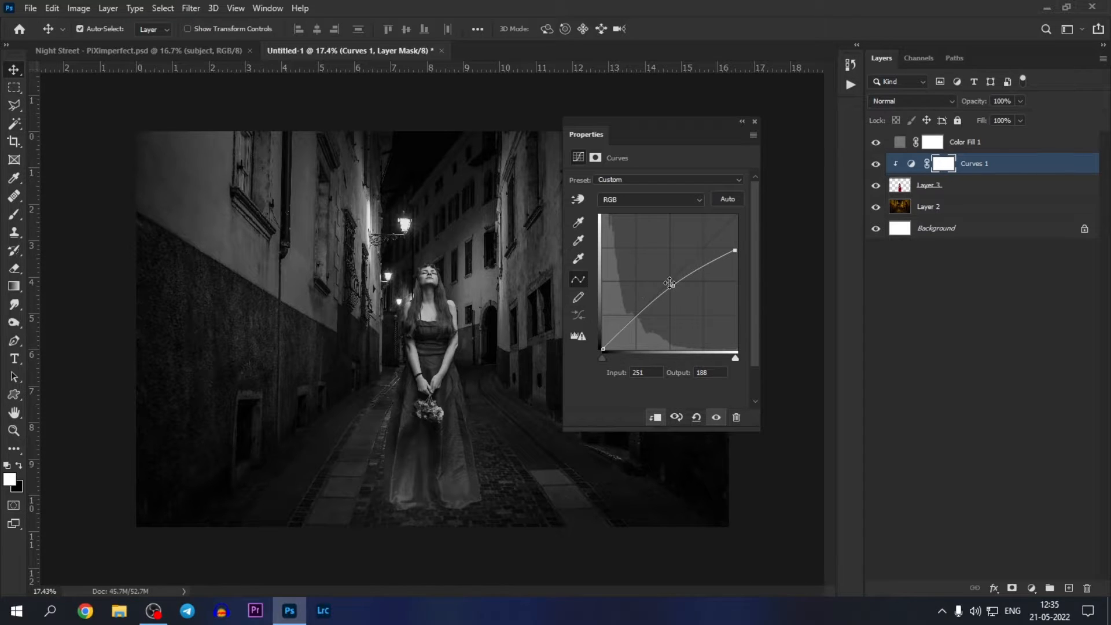
left_click_drag(670, 283, 675, 308)
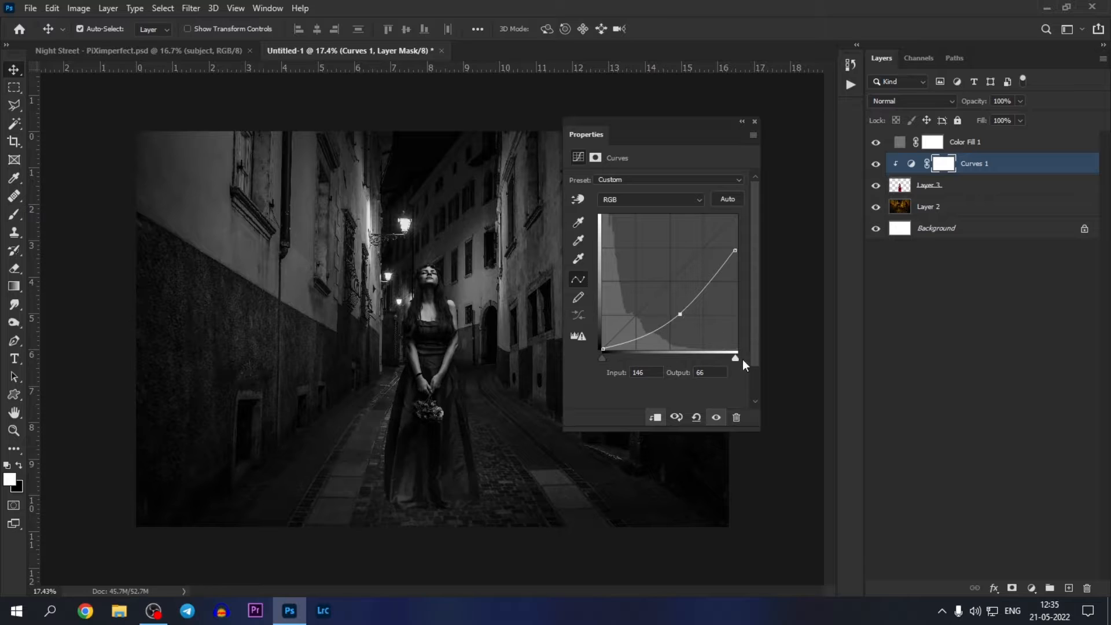
left_click_drag(737, 359, 731, 358)
left_click_drag(676, 310, 672, 306)
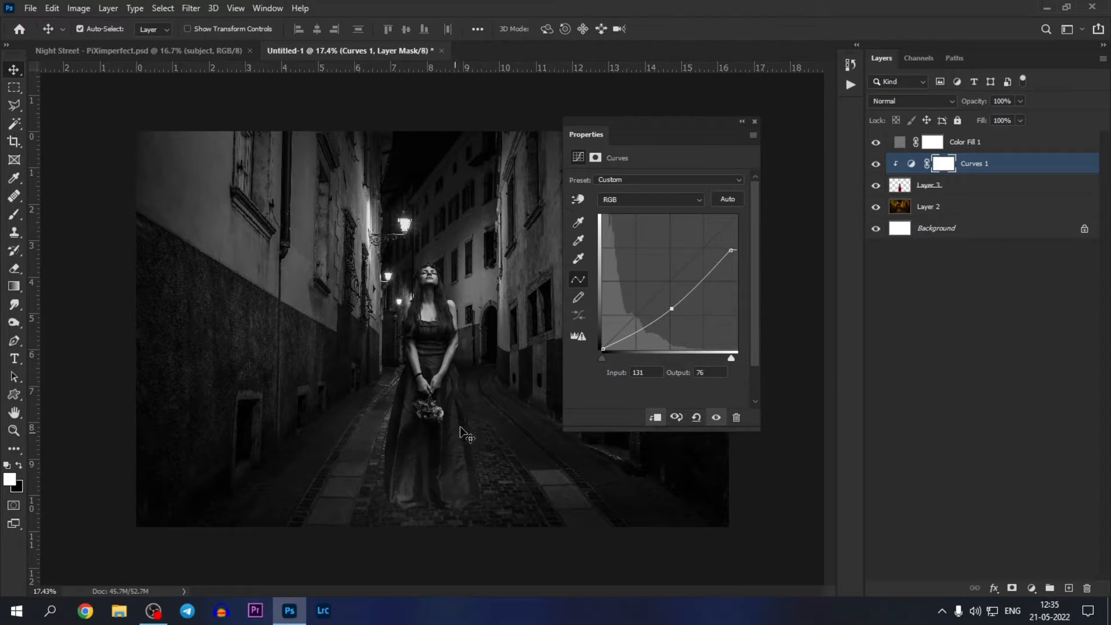
left_click(716, 422)
left_click(754, 122)
Step: Hide the Color Fill 1 layer and move it directly above Background, checking the image with and without Curves 1
left_click(876, 142)
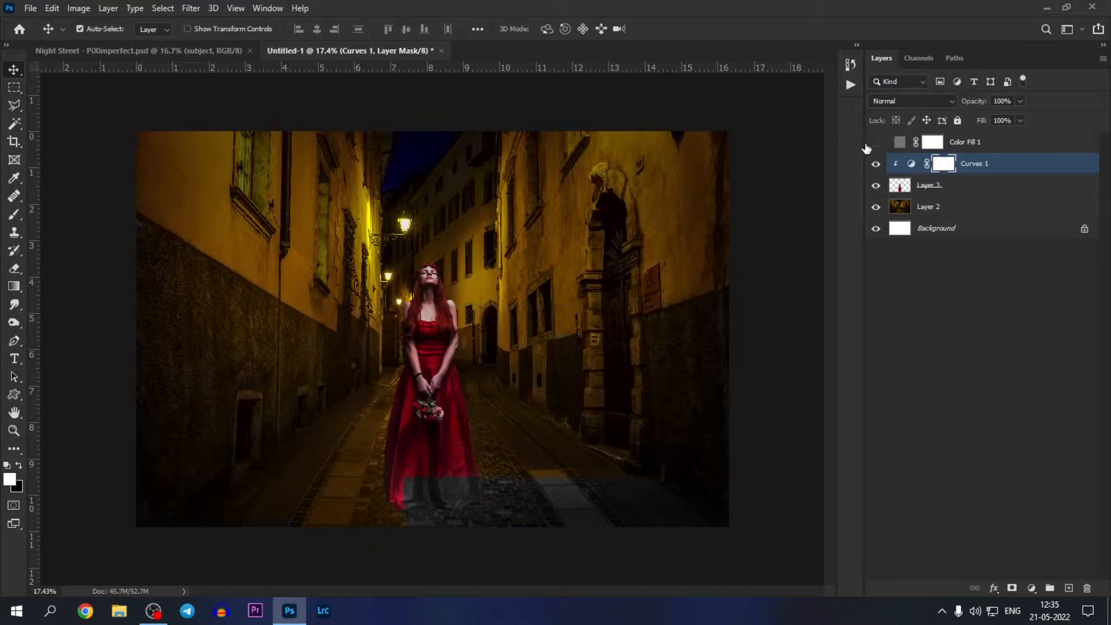
left_click_drag(982, 143, 989, 215)
left_click(875, 143)
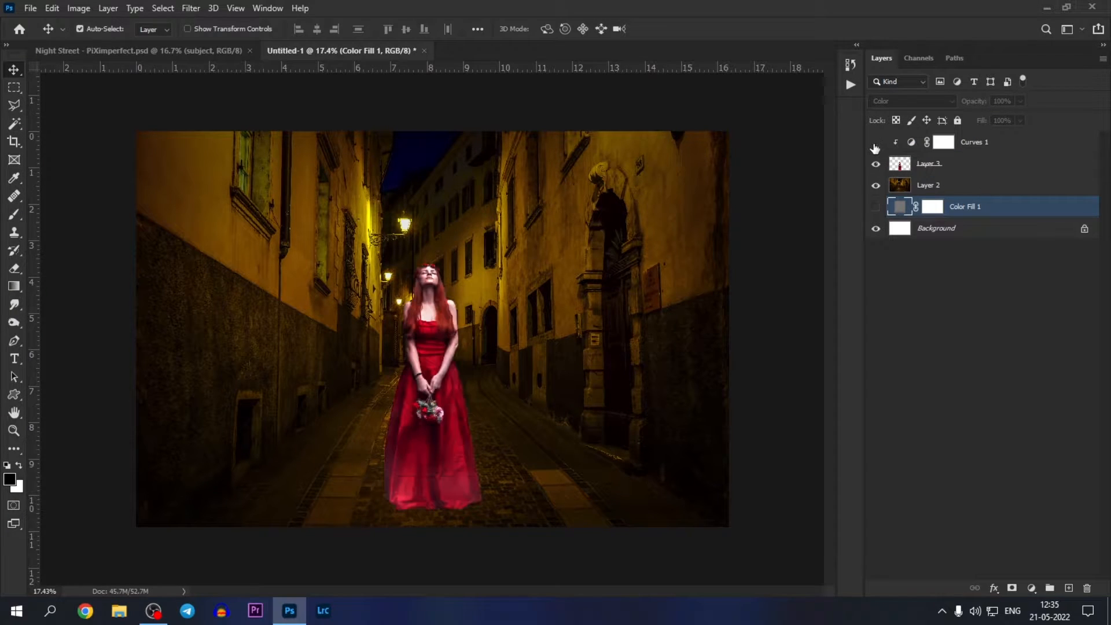
left_click(875, 144)
scroll(457, 252, "up", 3)
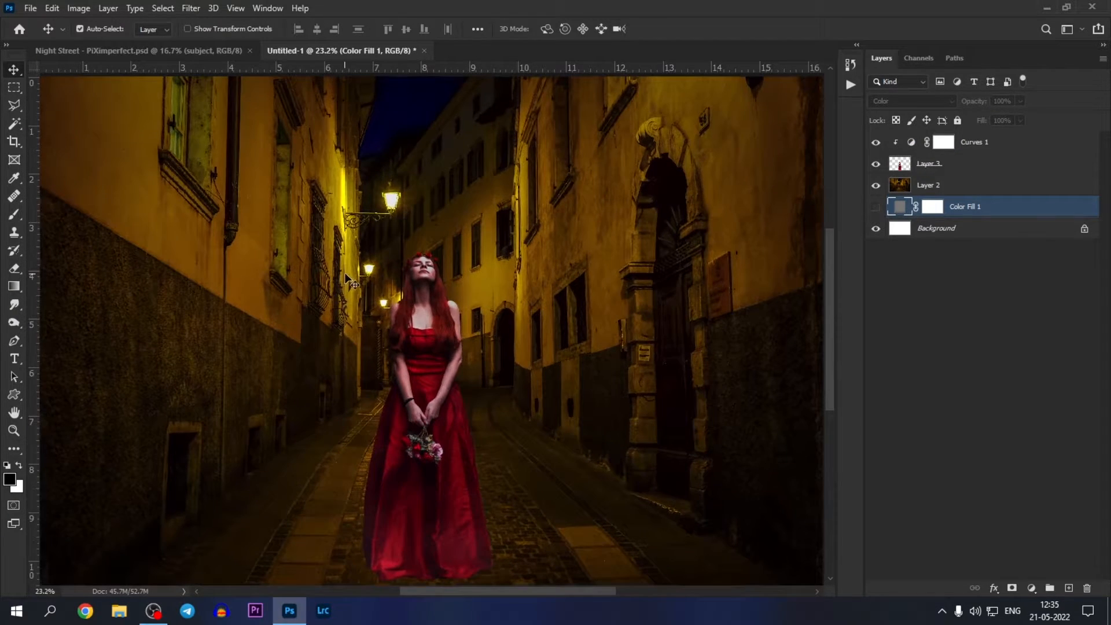
scroll(457, 252, "down", 4)
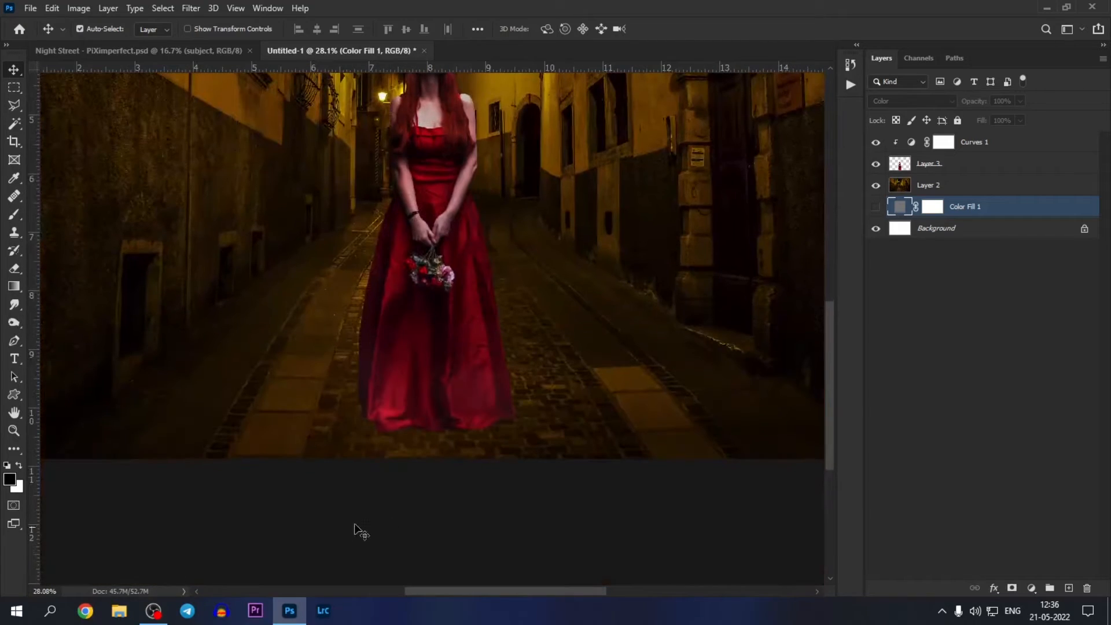
scroll(480, 342, "down", 2)
scroll(481, 340, "down", 2)
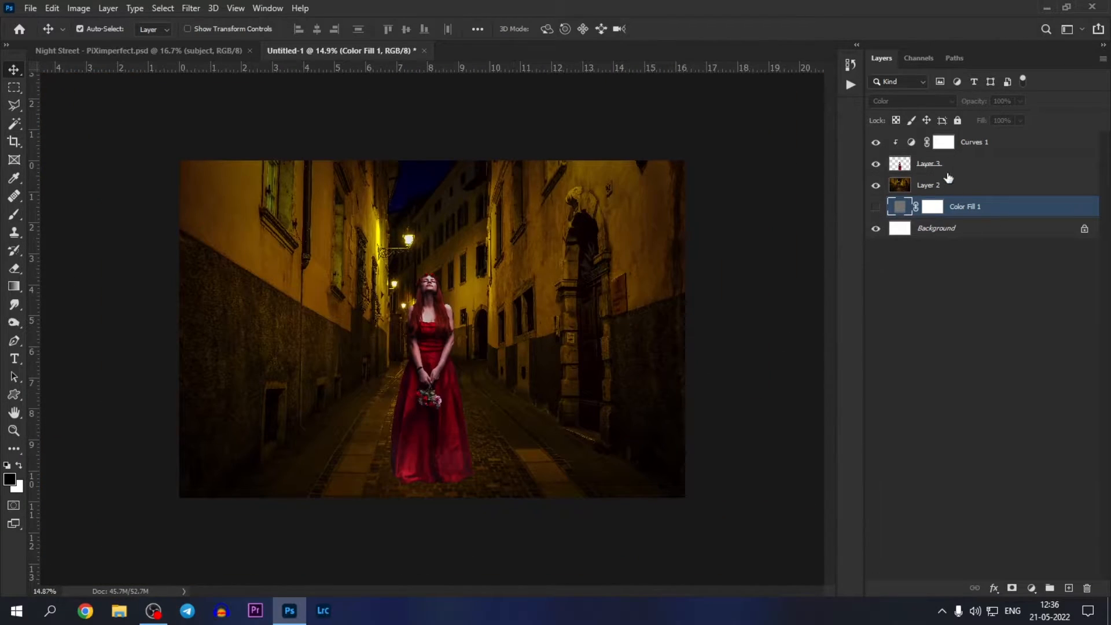
Step: Add a strongly darkening second Curves adjustment with a point at input 143, output 40, clip it to the woman, and invert its mask
left_click(945, 145)
left_click(1032, 588)
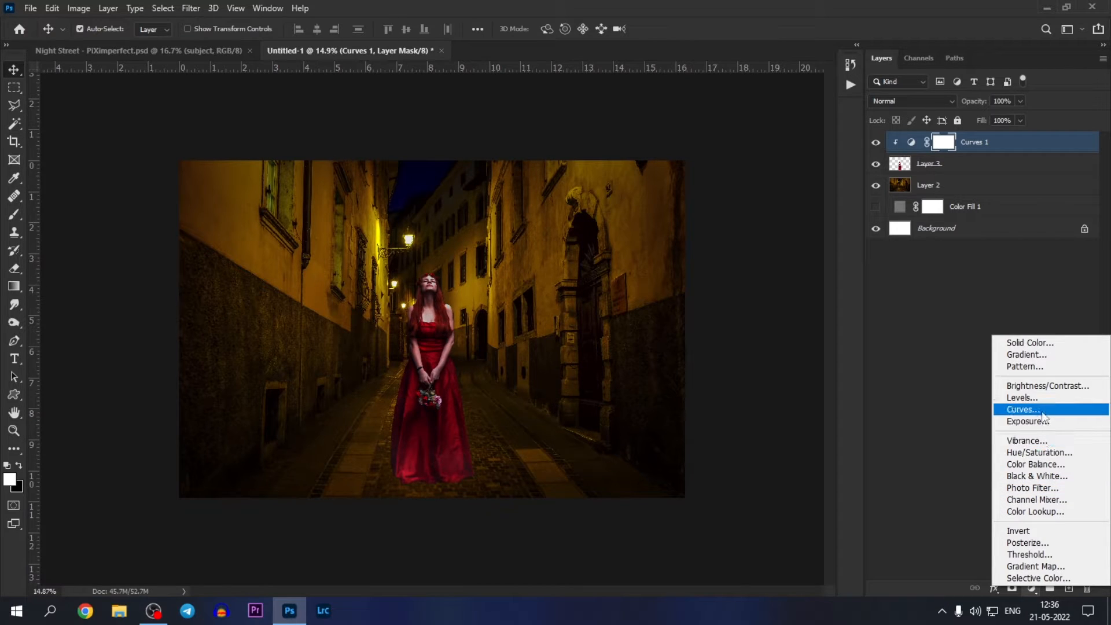
left_click(1026, 410)
left_click_drag(646, 304, 681, 328)
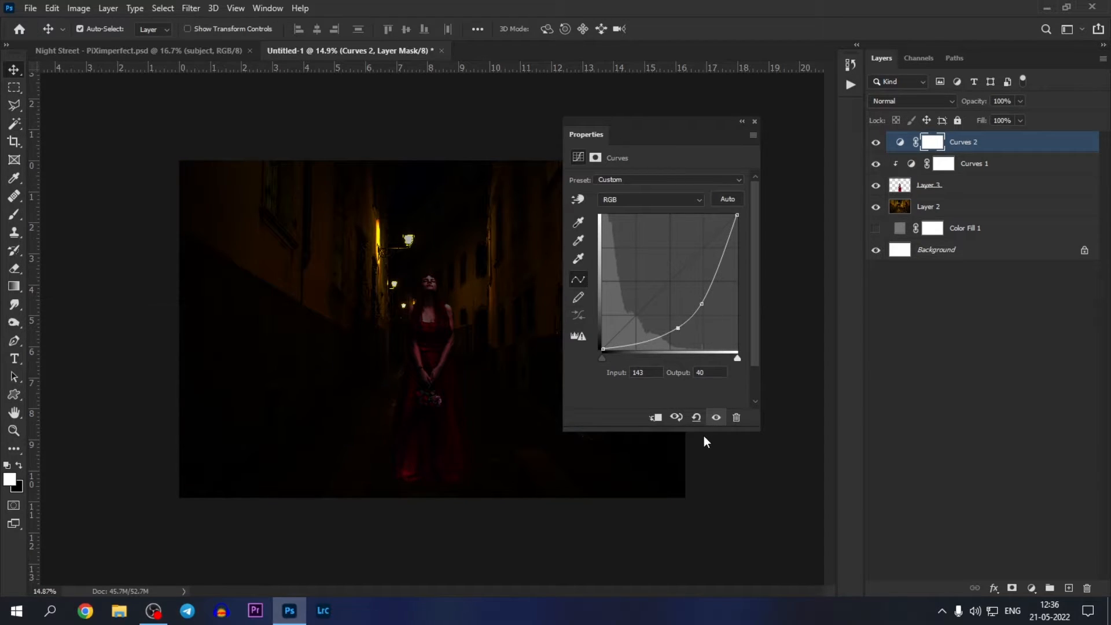
left_click(676, 417)
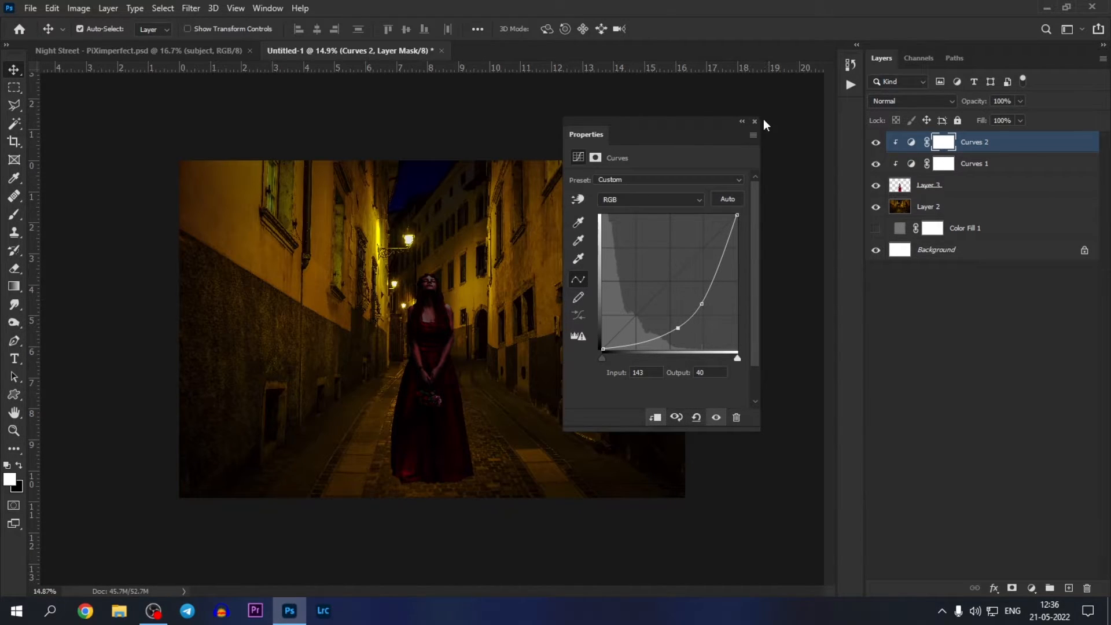
left_click(754, 123)
key("ctrl+i")
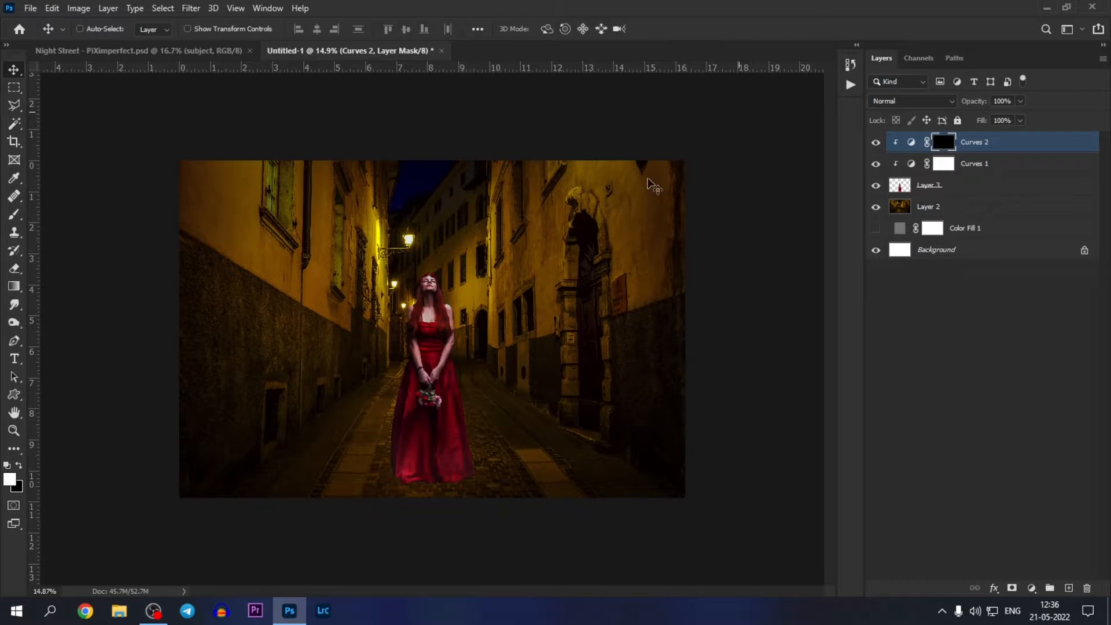
Step: Paint white at 20% opacity with a large brush on the Curves 2 mask to darken the lower part of the dress
scroll(450, 396, "up", 5)
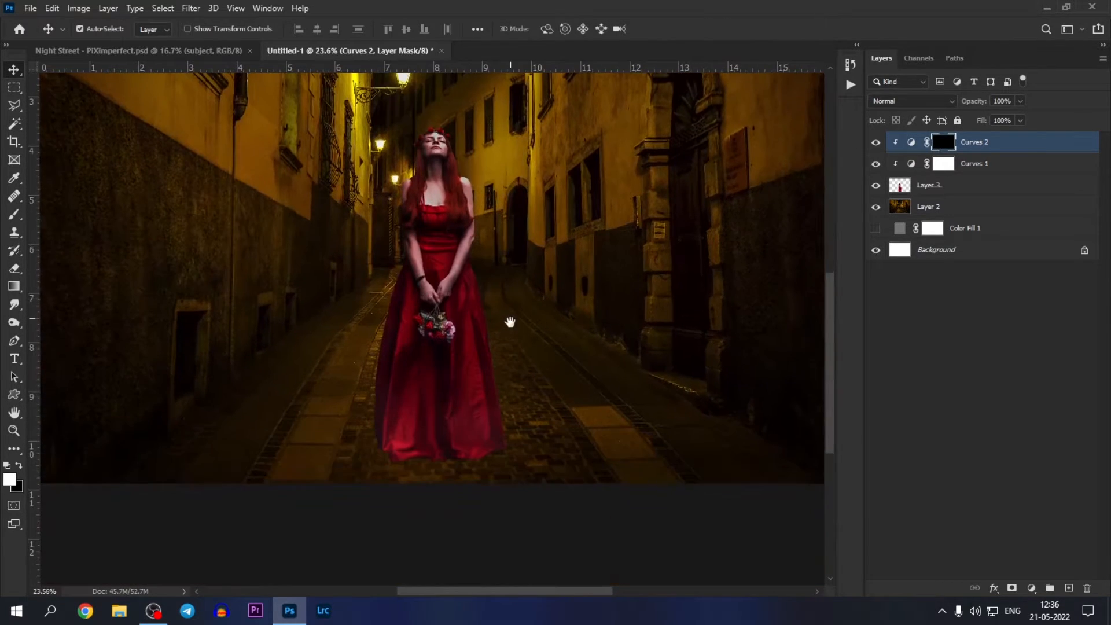
scroll(92, 463, "up", 1)
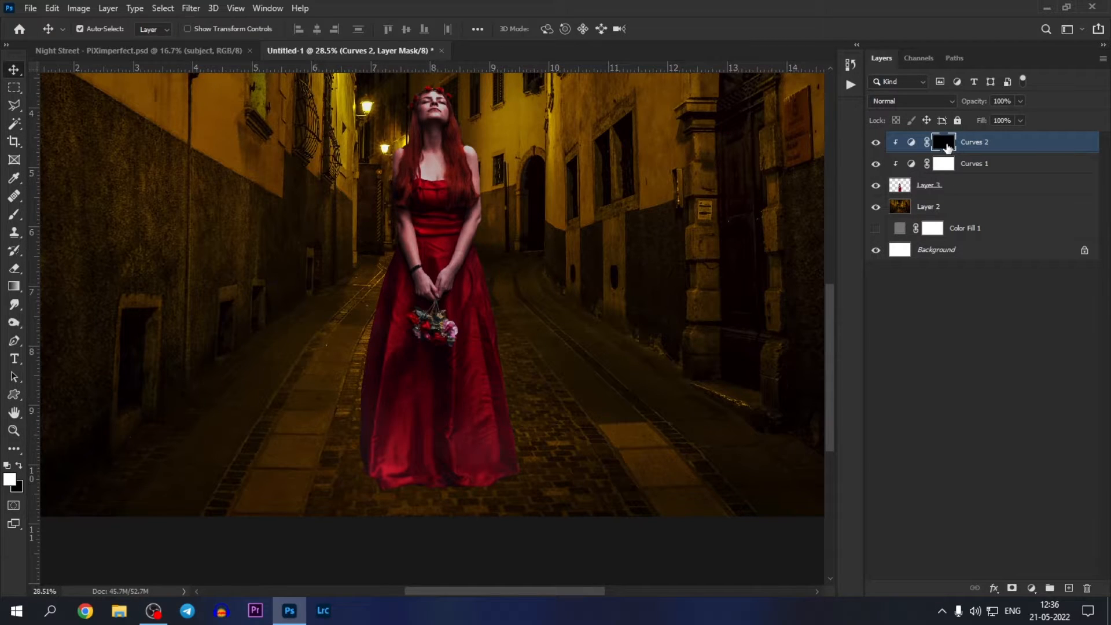
key("b")
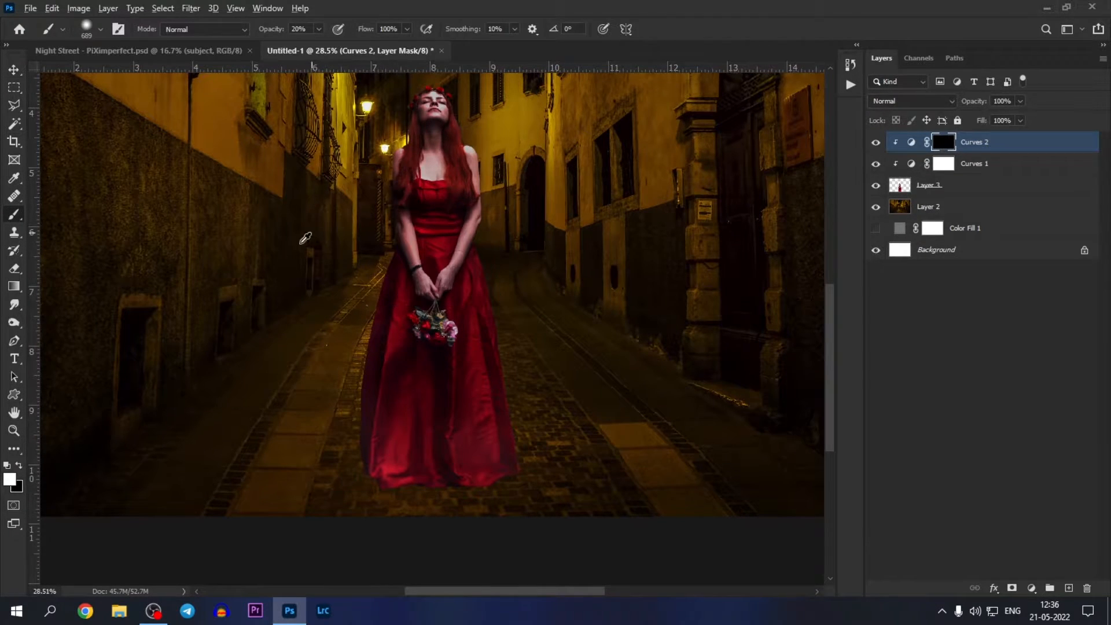
mouse_move(261, 283)
left_mouse_down()
mouse_move(355, 286)
mouse_move(345, 272)
mouse_move(181, 310)
mouse_move(277, 308)
mouse_move(266, 308)
mouse_move(280, 209)
mouse_move(278, 488)
mouse_move(271, 390)
mouse_move(300, 337)
mouse_move(258, 317)
mouse_move(228, 325)
mouse_move(272, 333)
left_mouse_up()
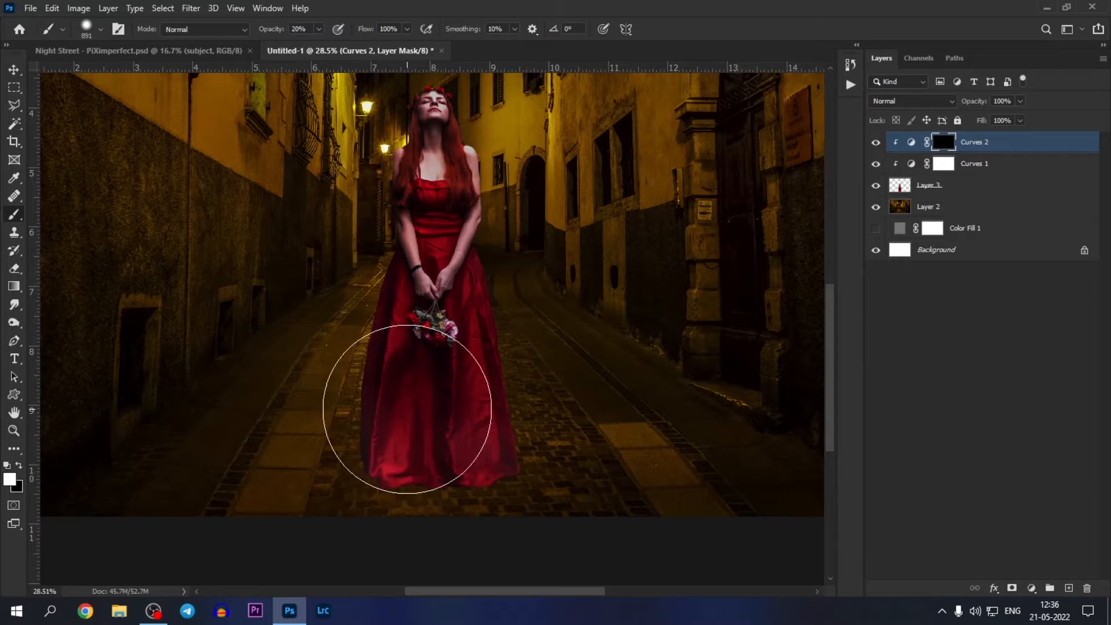
mouse_move(385, 488)
left_mouse_down()
mouse_move(448, 456)
mouse_move(365, 457)
mouse_move(475, 465)
mouse_move(409, 444)
mouse_move(479, 452)
mouse_move(454, 446)
left_mouse_up()
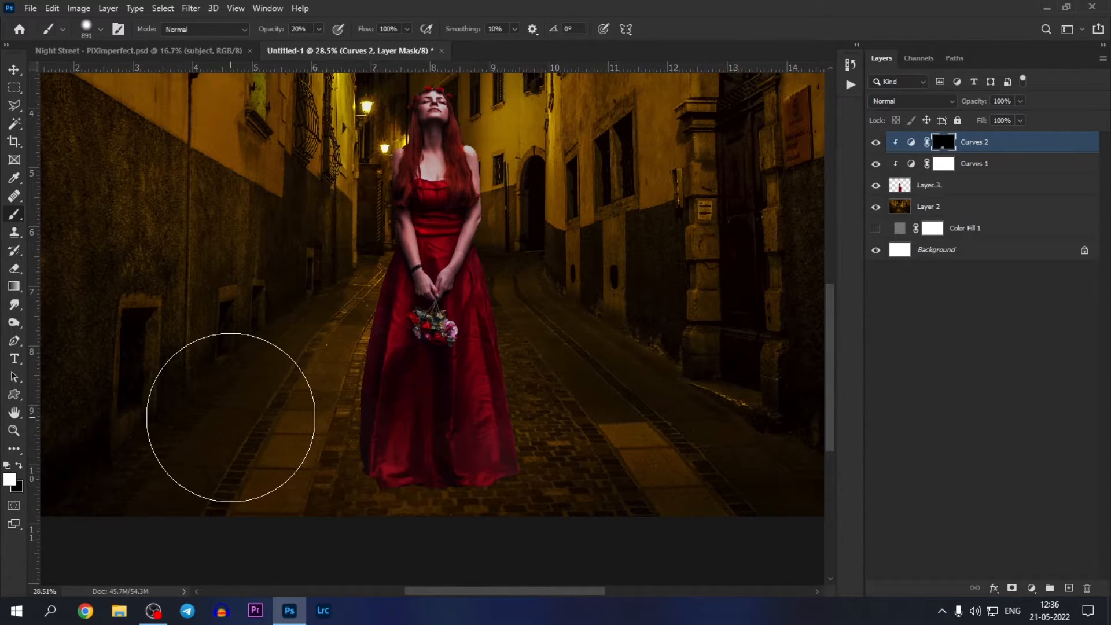
mouse_move(231, 418)
left_mouse_down()
mouse_move(232, 314)
mouse_move(231, 600)
left_mouse_up()
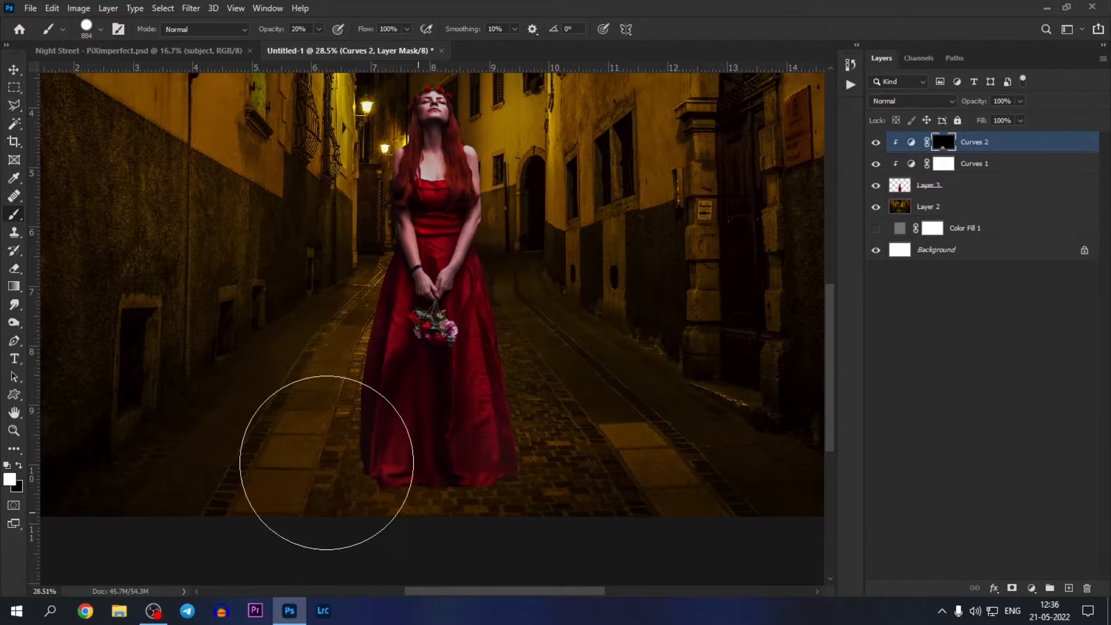
mouse_move(327, 463)
left_mouse_down()
mouse_move(468, 465)
mouse_move(414, 479)
mouse_move(269, 475)
mouse_move(444, 497)
mouse_move(389, 470)
mouse_move(510, 476)
left_mouse_up()
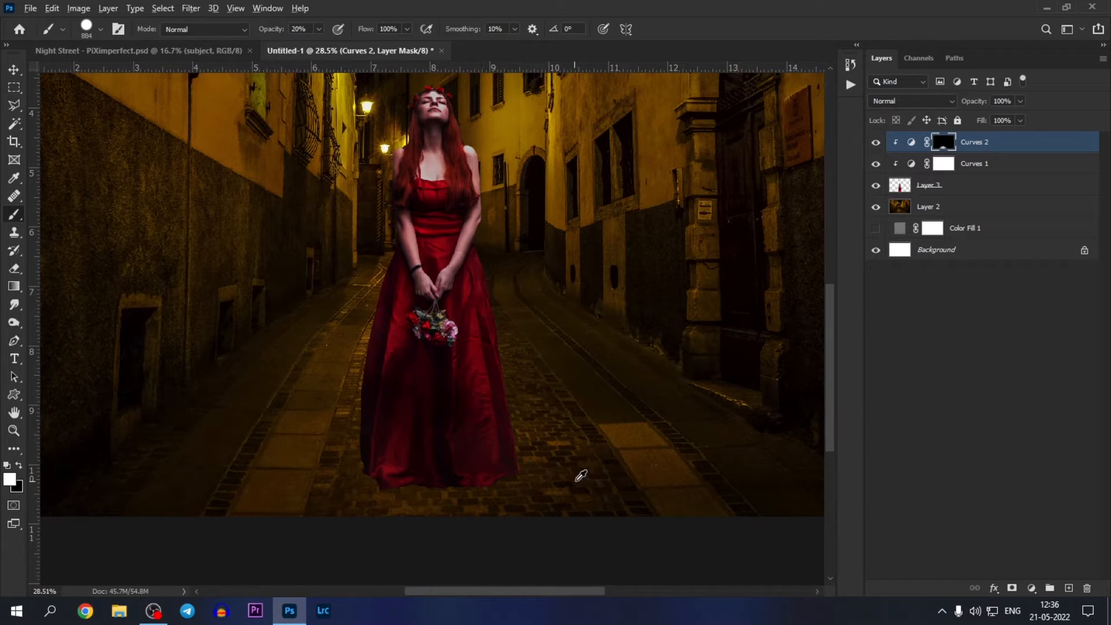
scroll(580, 475, "down", 3)
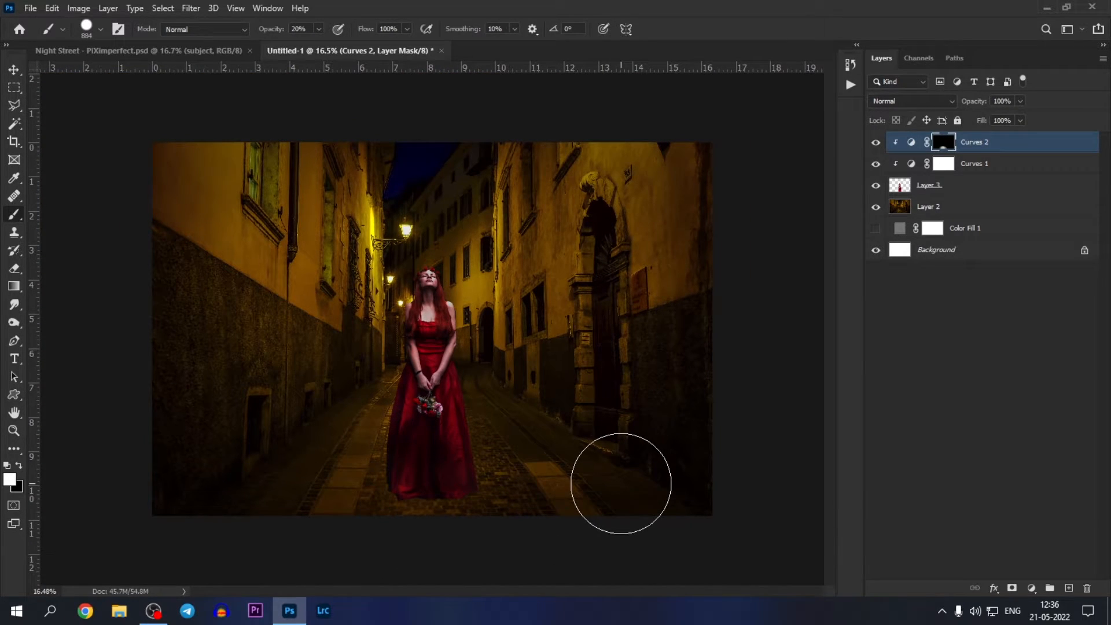
mouse_move(357, 446)
left_mouse_down()
mouse_move(554, 445)
mouse_move(466, 482)
mouse_move(475, 510)
left_mouse_up()
left_click(432, 564)
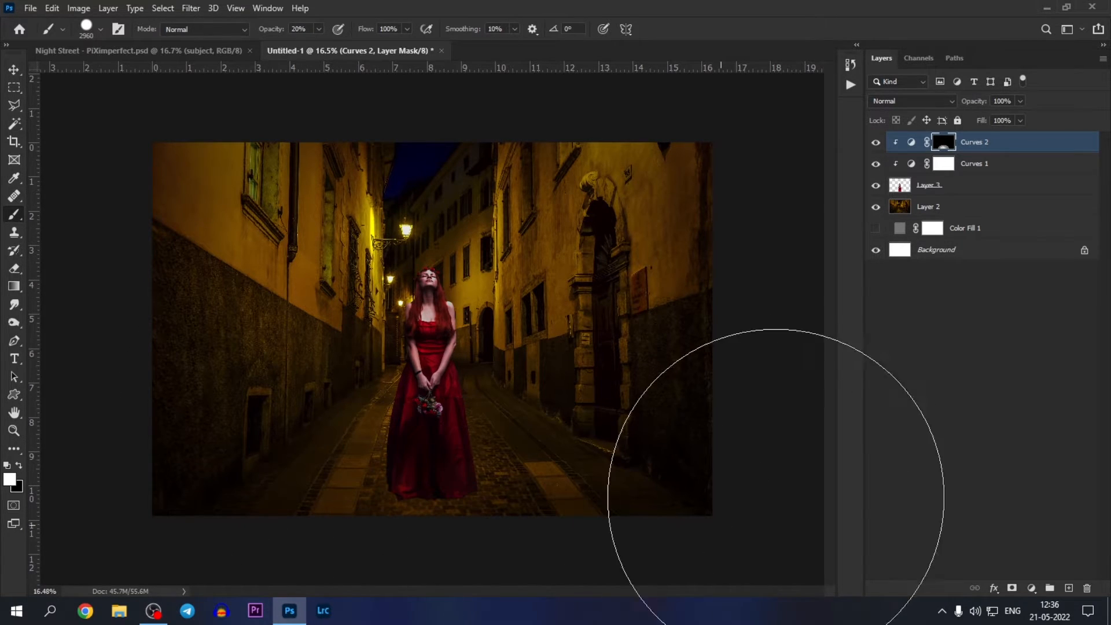
Step: Compare the woman with and without the Curves 2 adjustment at different zoom levels
left_click(875, 143)
left_click(875, 144)
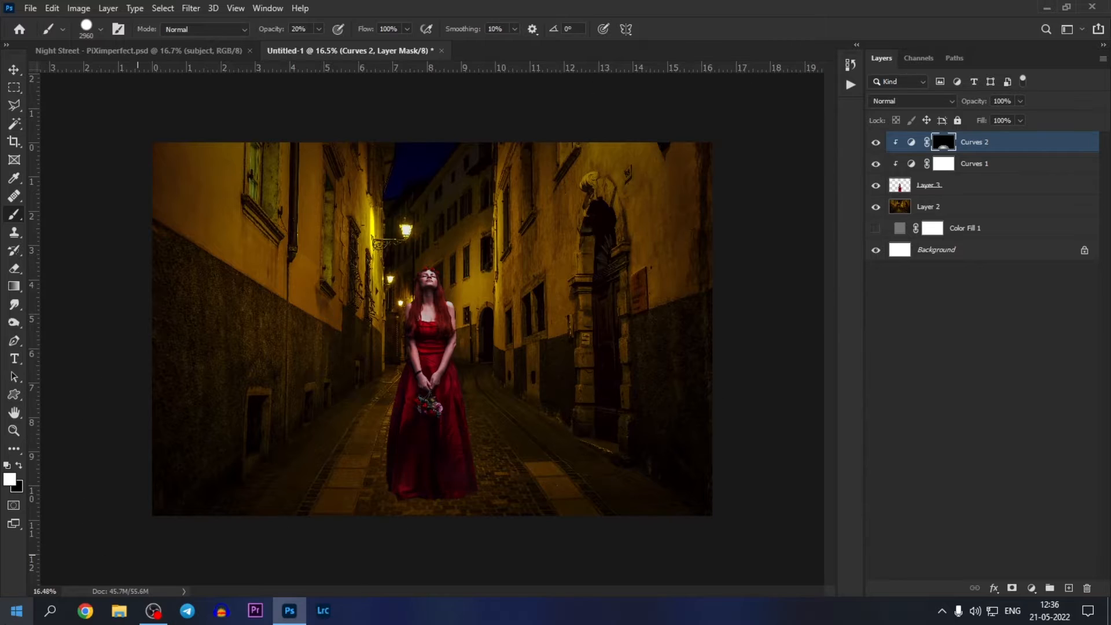
key("x")
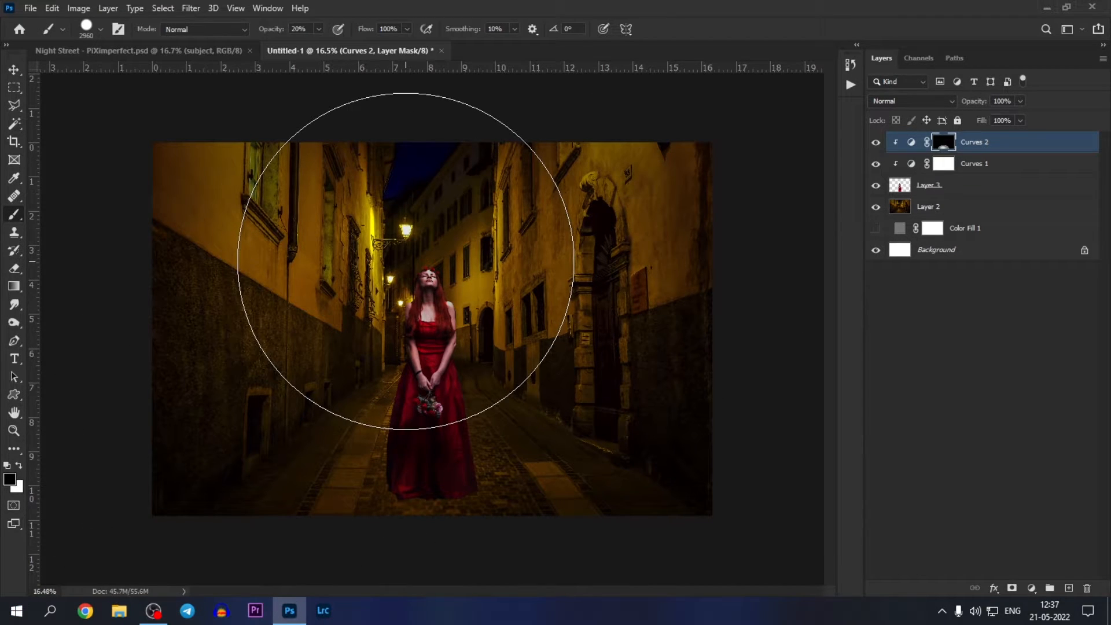
scroll(568, 348, "down", 3)
scroll(530, 276, "up", 3)
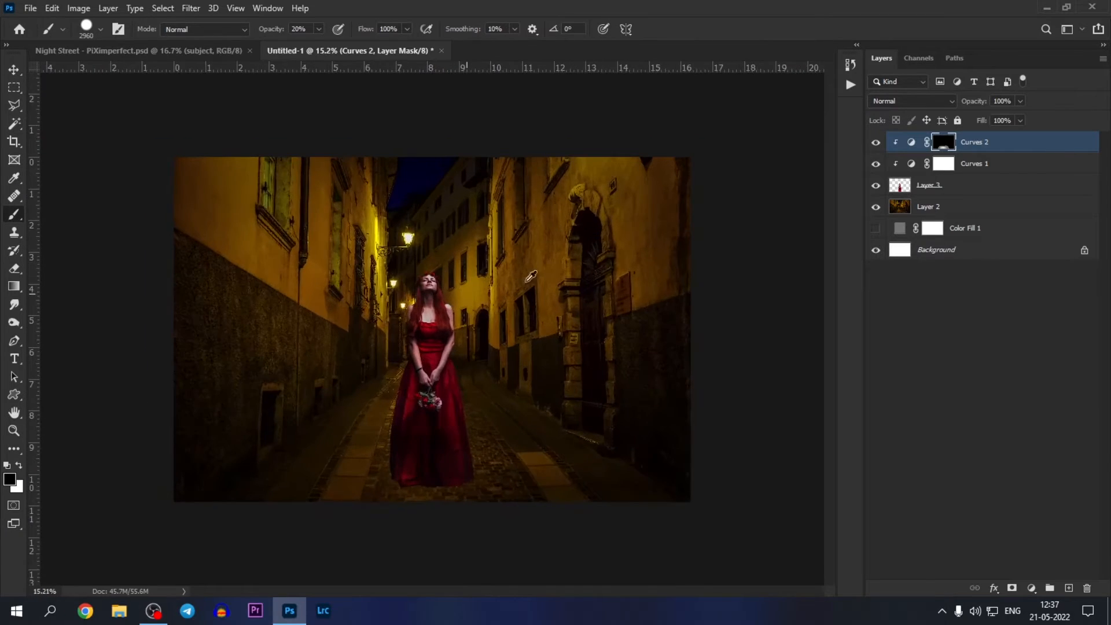
scroll(531, 276, "up", 1)
left_click(876, 142)
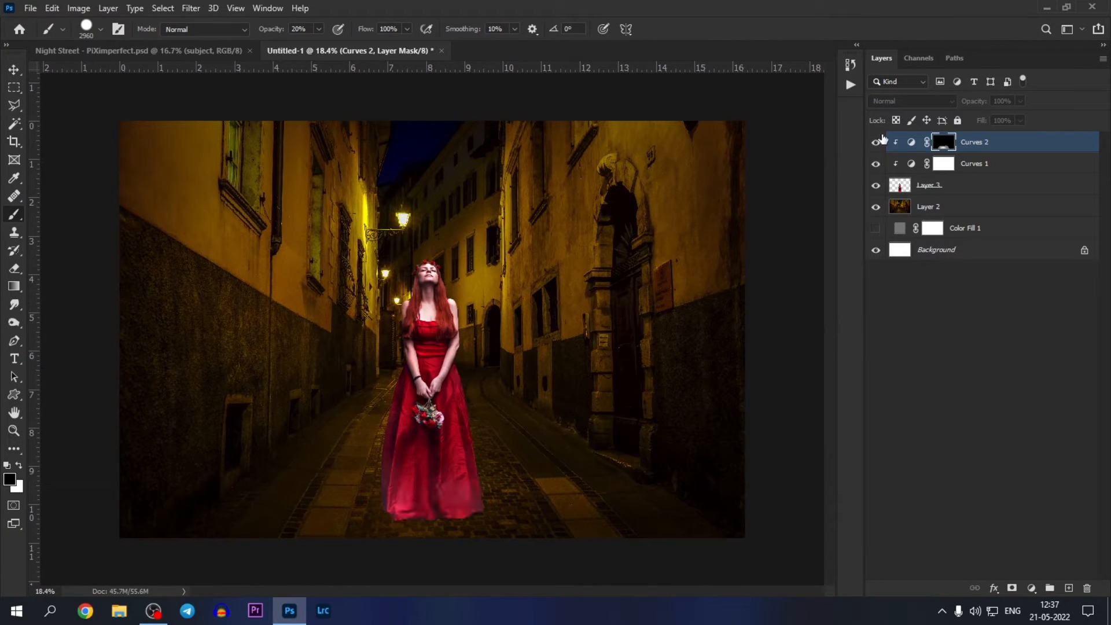
left_click(875, 142)
Step: Add a third Curves adjustment above Curves 2 and switch it to the Blue channel
scroll(427, 314, "up", 1)
key("v")
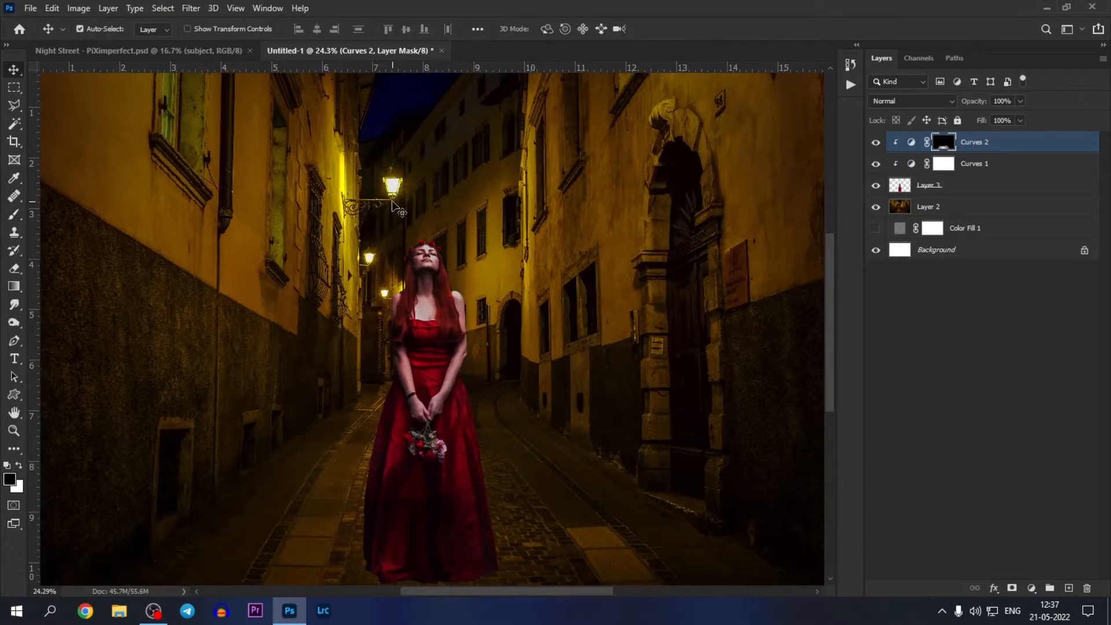
left_click(471, 318)
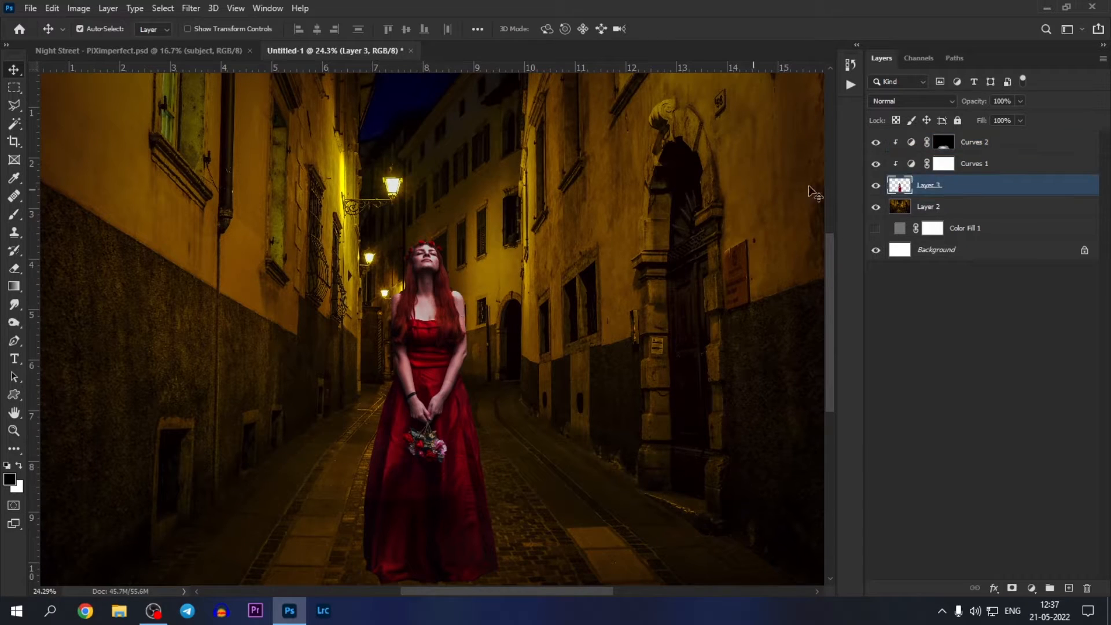
left_click(954, 146)
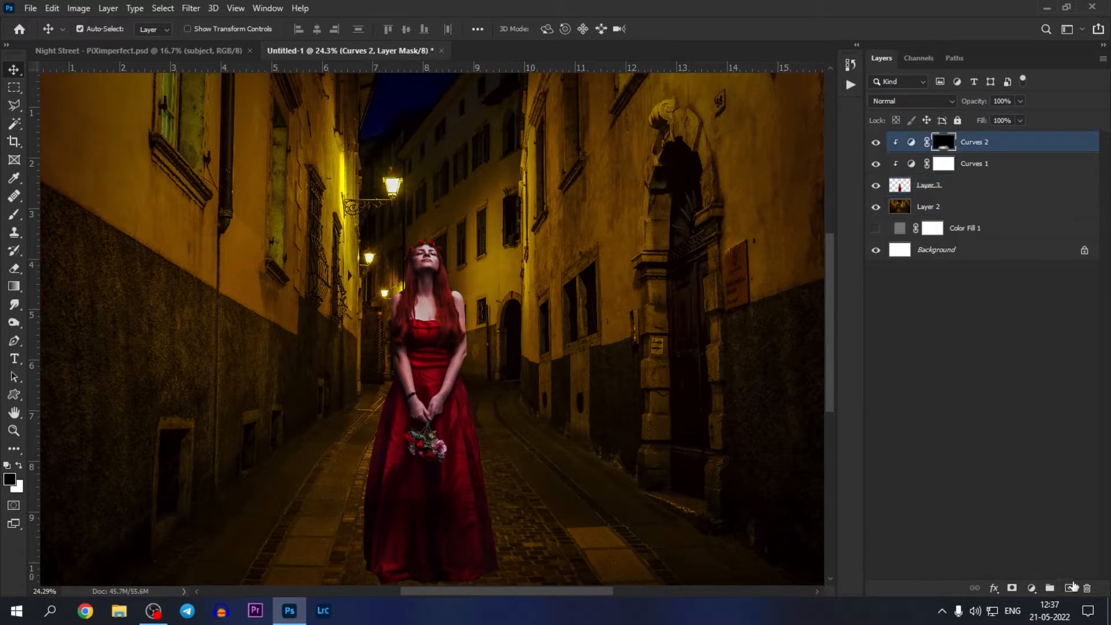
left_click(1032, 587)
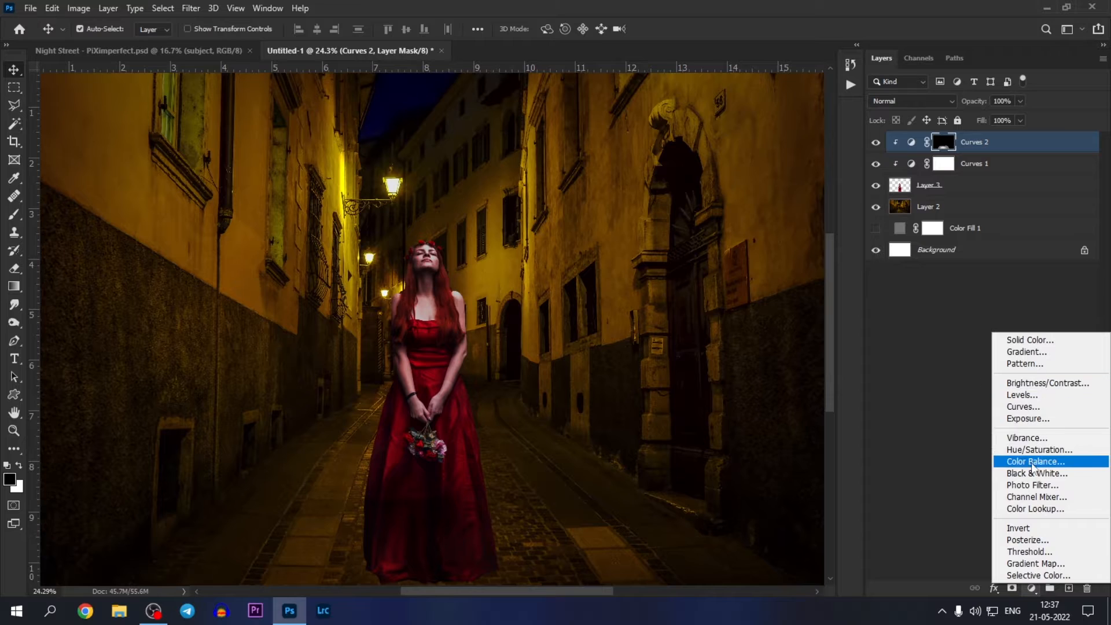
left_click(1024, 407)
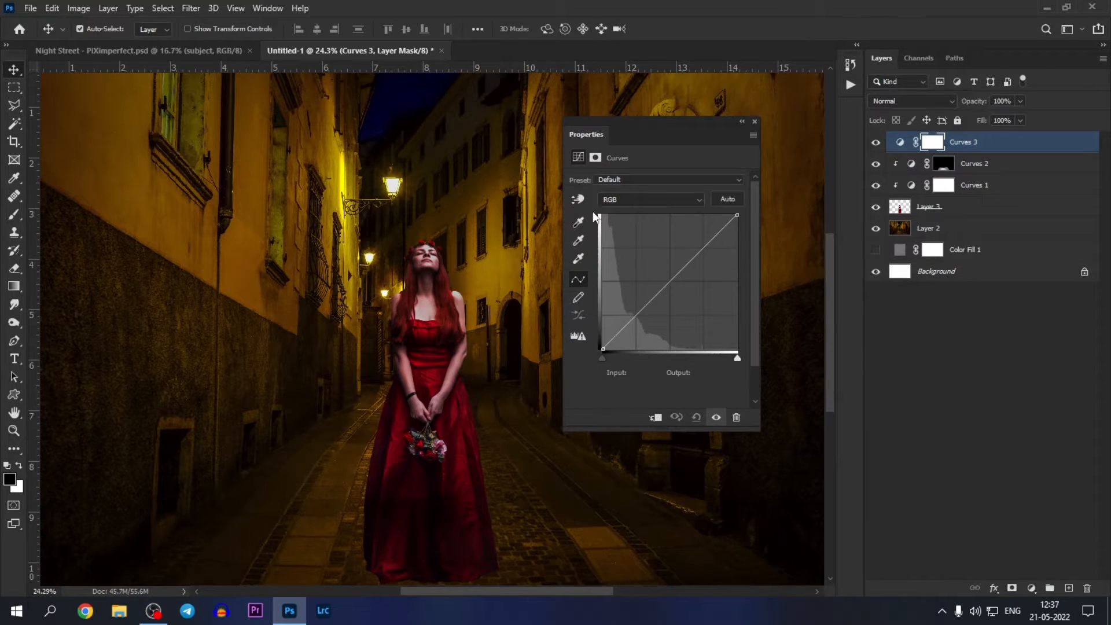
left_click(615, 203)
left_click(613, 236)
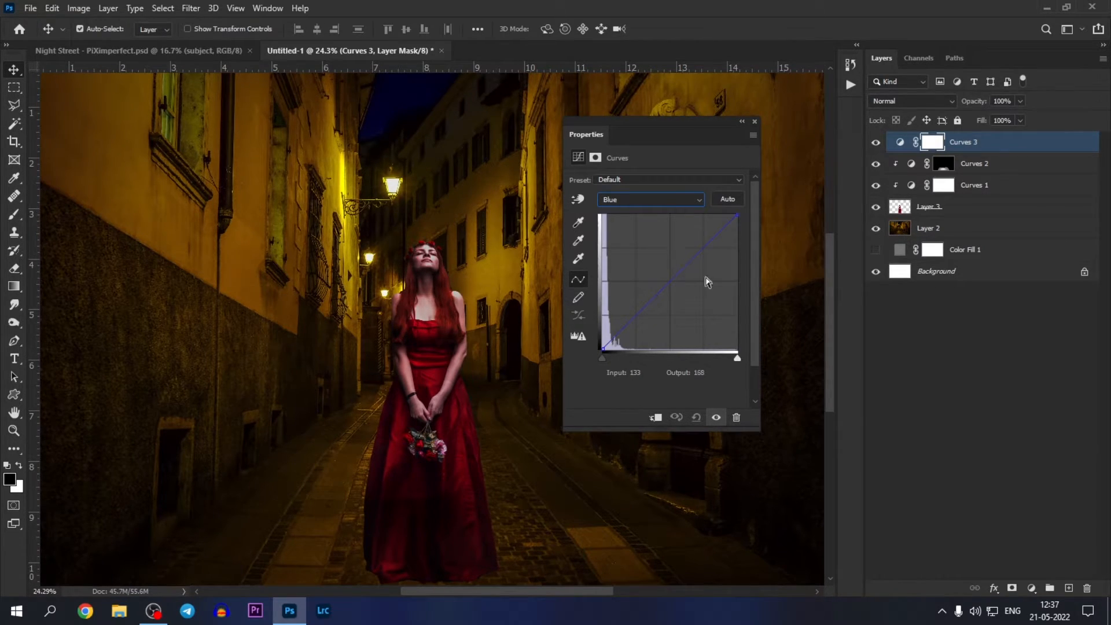
Step: Shape the Blue curve with the white point at input 226, a lowered midpoint, and the black point at input 39
left_click_drag(738, 358, 723, 358)
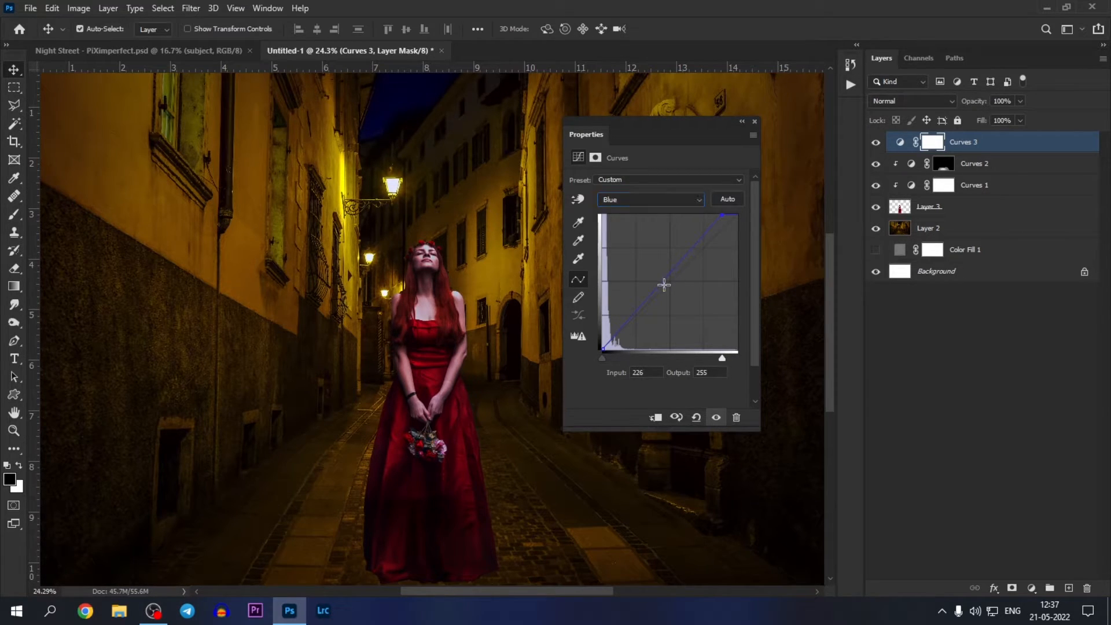
left_click_drag(671, 290, 687, 294)
left_click_drag(604, 358, 623, 357)
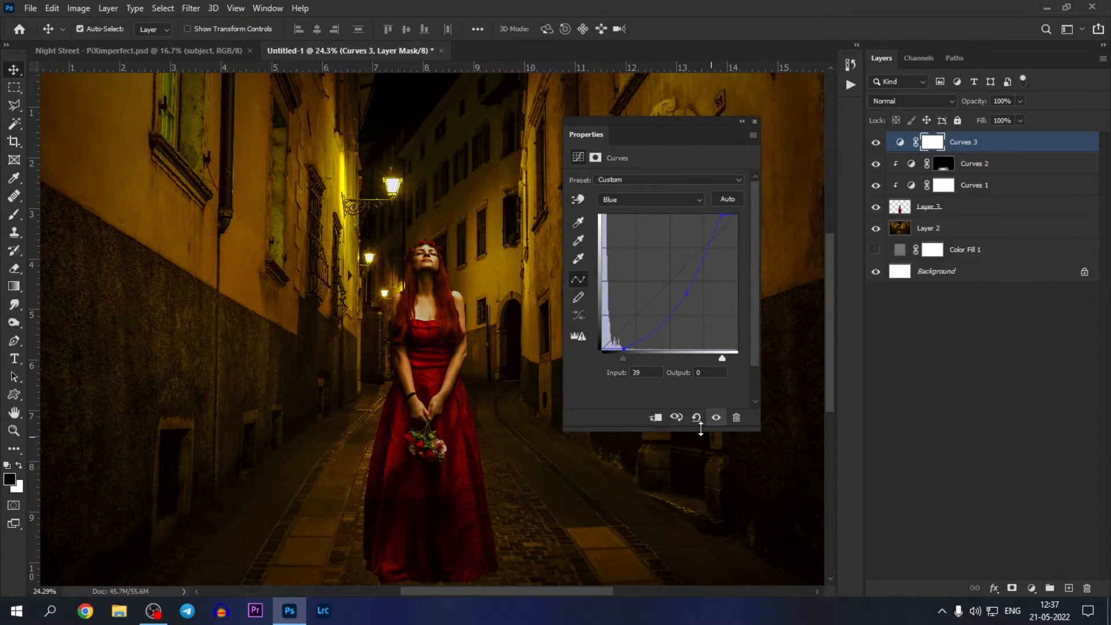
scroll(316, 219, "down", 2)
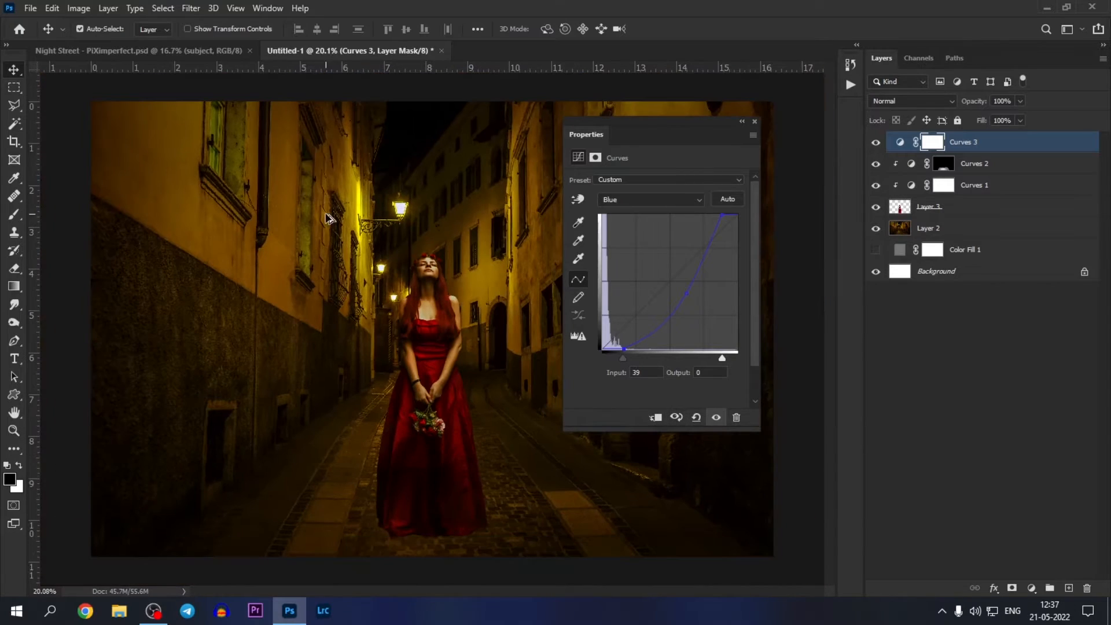
scroll(384, 290, "down", 5)
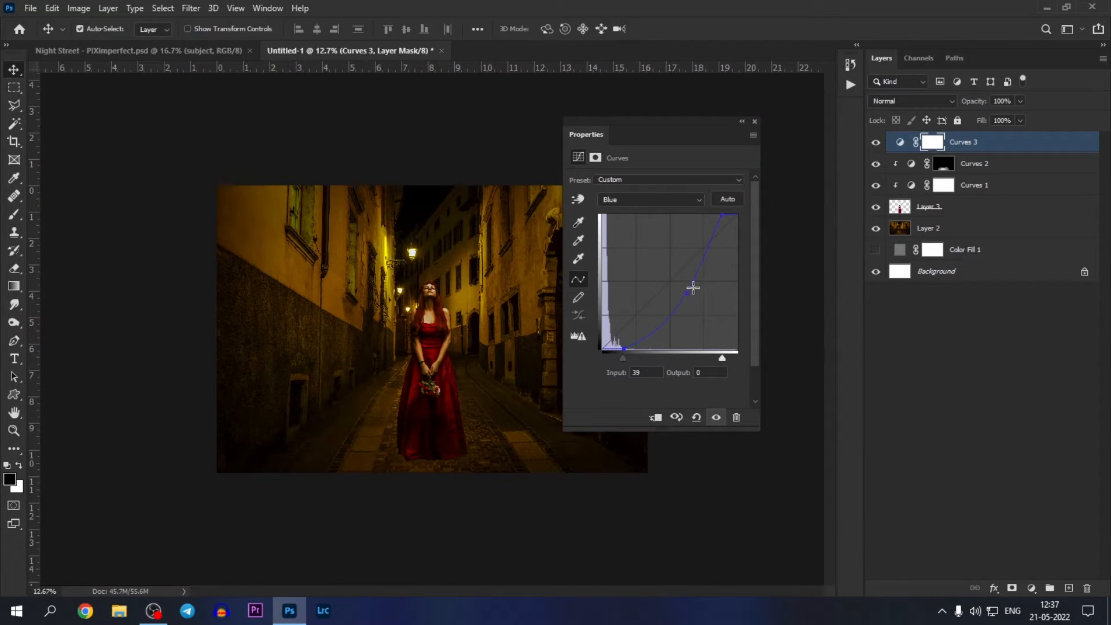
Step: Refine the Blue curve by lowering the white point's output and setting the black point to input 8, then compare with the previous state
left_click_drag(691, 293, 695, 297)
left_click_drag(718, 217, 725, 219)
left_click_drag(693, 298, 684, 292)
left_click_drag(624, 358, 616, 358)
left_click_drag(729, 215, 733, 241)
left_click_drag(673, 291, 690, 299)
left_click_drag(732, 244, 722, 236)
left_click_drag(620, 355, 606, 356)
left_click(678, 418)
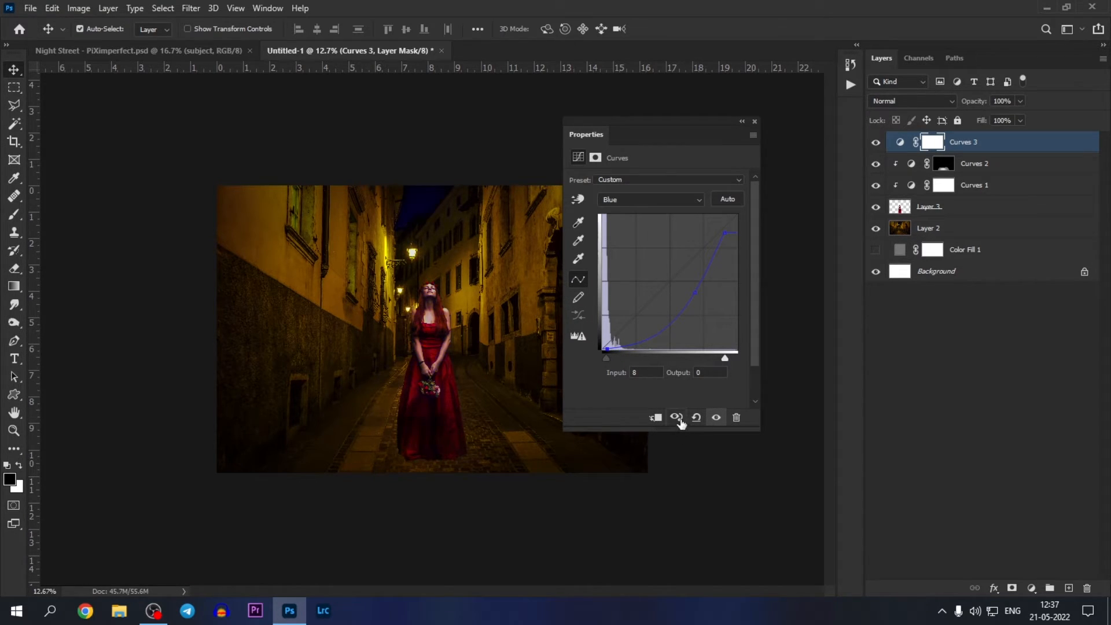
left_click(755, 122)
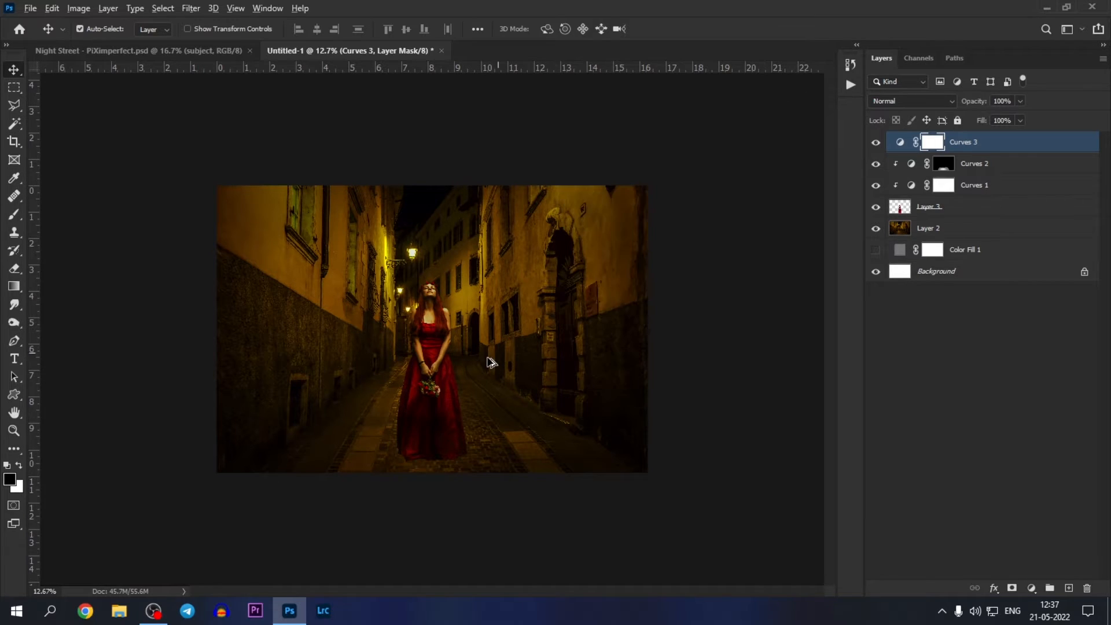
Step: Fit the image to the view and compare it with and without the Curves adjustments
key("ctrl+0")
mouse_move(875, 145)
left_mouse_down()
mouse_move(878, 188)
mouse_move(871, 148)
left_mouse_up()
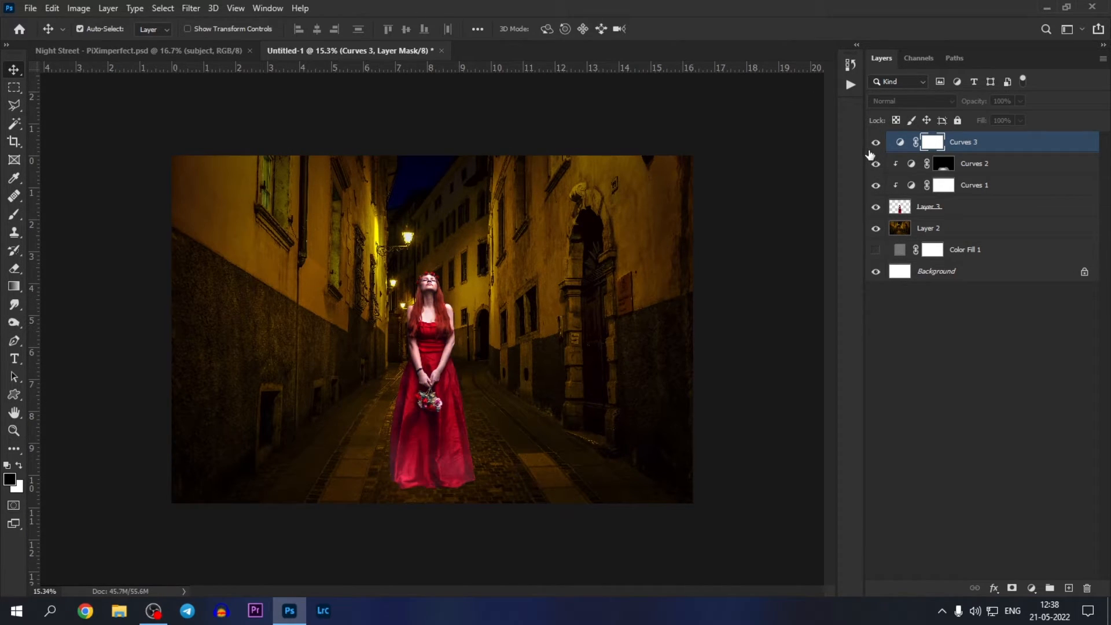
left_click(400, 400)
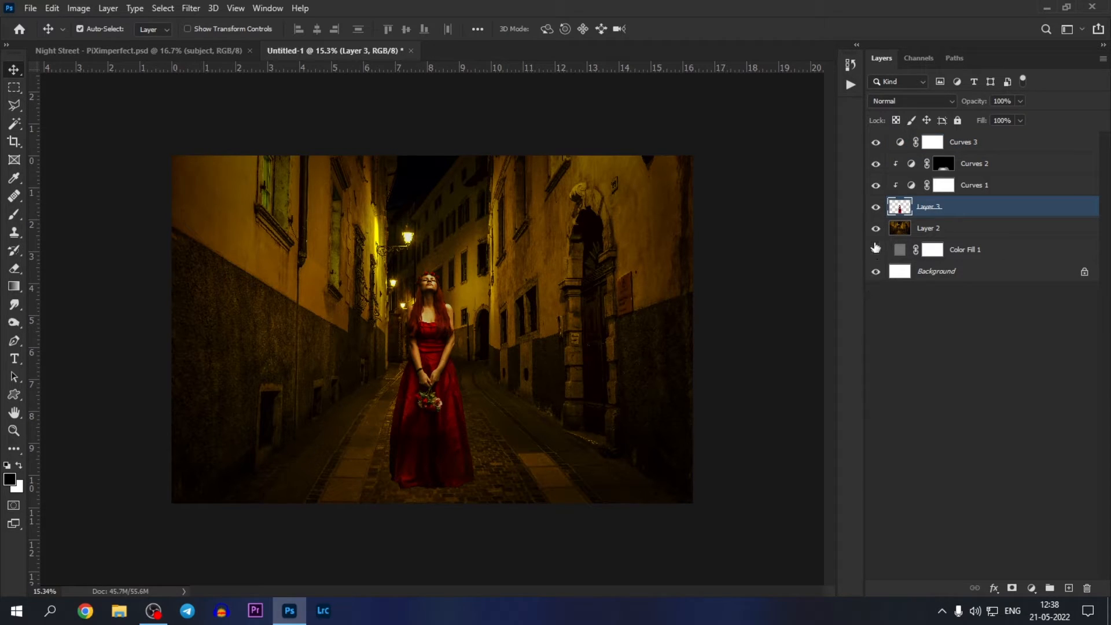
Step: Show Color Fill 1 unclipped directly above Curves 1, and hide the Curves 2 and Curves 3 layers
left_click_drag(983, 256, 1003, 182)
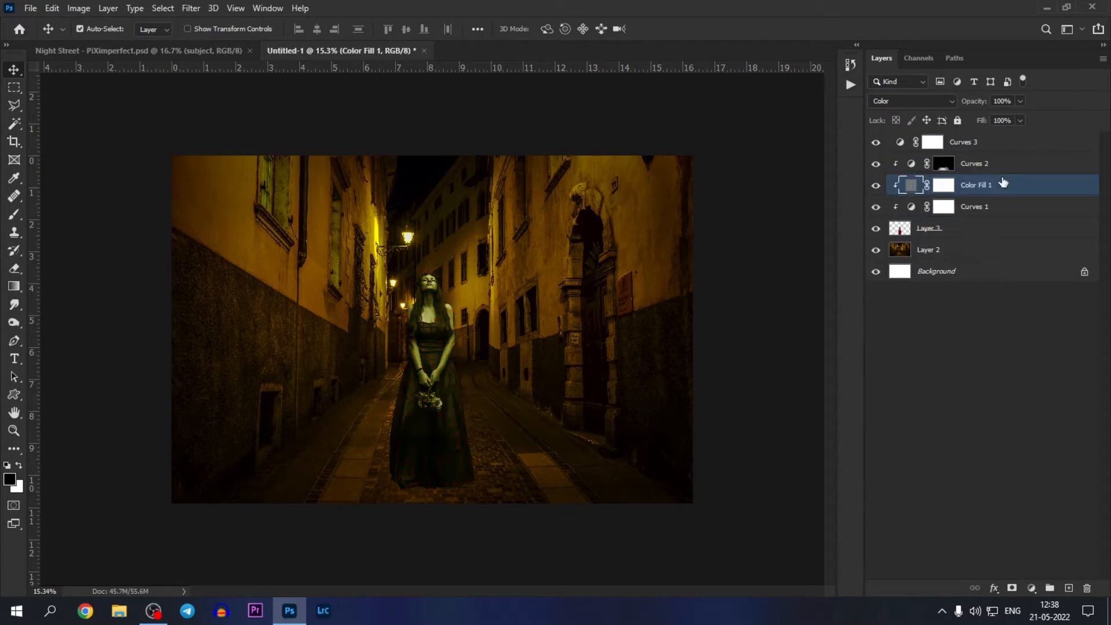
left_click_drag(874, 168, 874, 149)
scroll(504, 477, "up", 3)
left_click(385, 365)
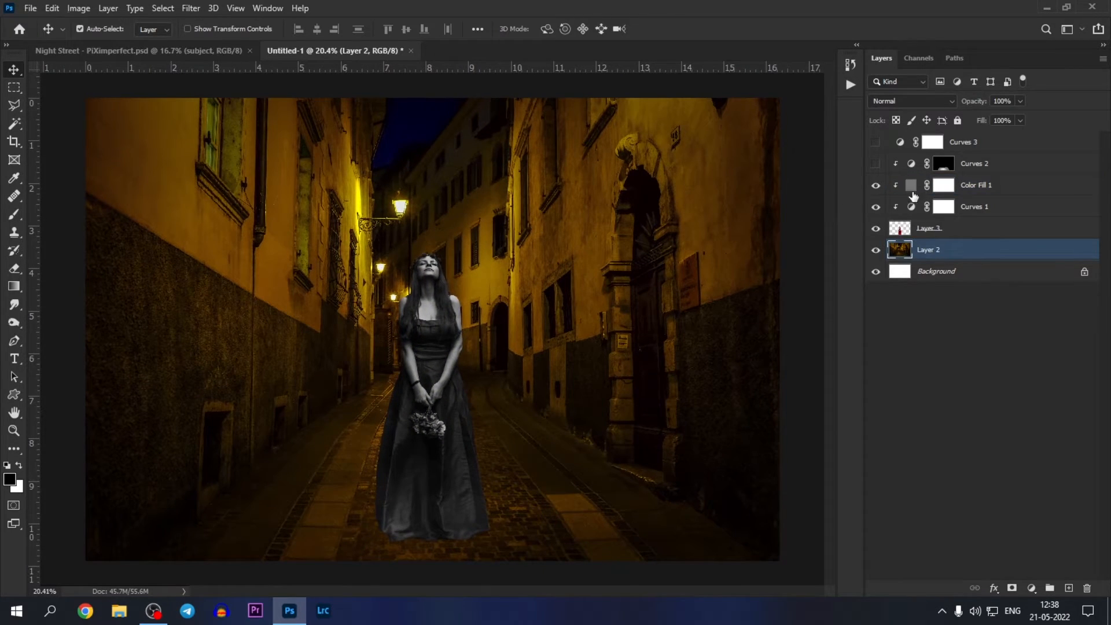
left_click(913, 196, "alt")
left_click(913, 197)
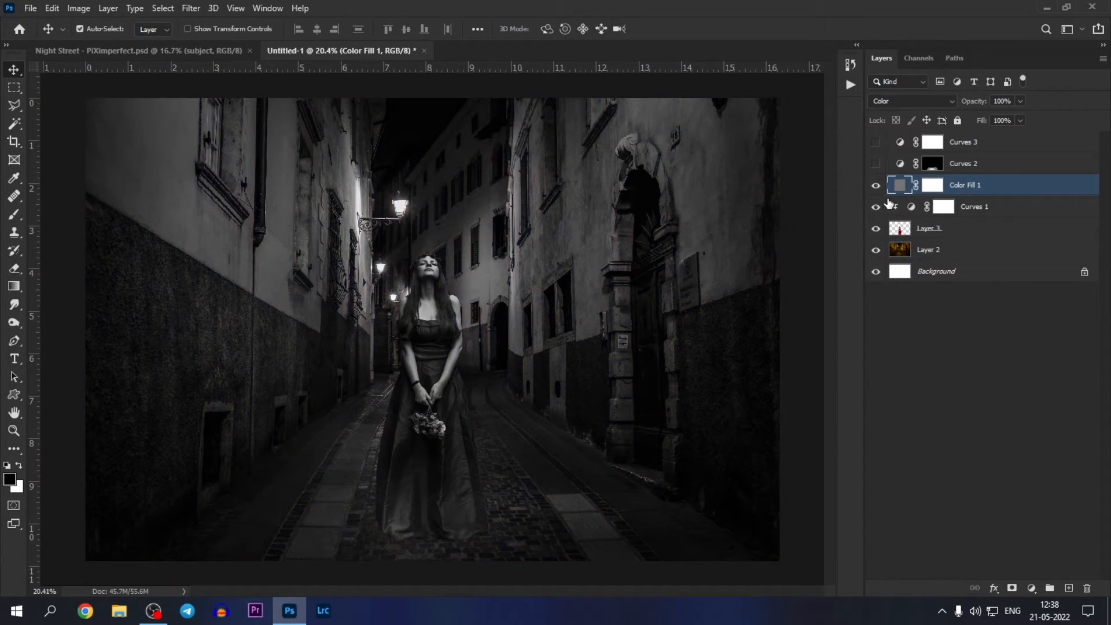
Step: Darken the woman further in Curves 1 with the white point at input 244, output 175 and the midpoint at input 133, output 73
left_click(927, 207)
left_click(1011, 212)
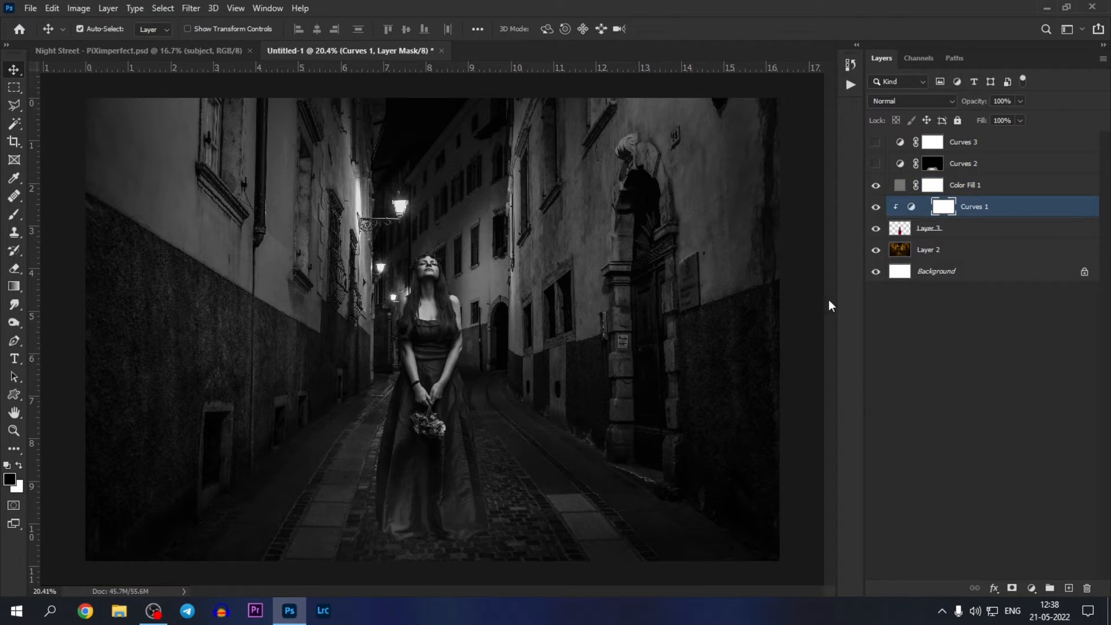
double_click(900, 207)
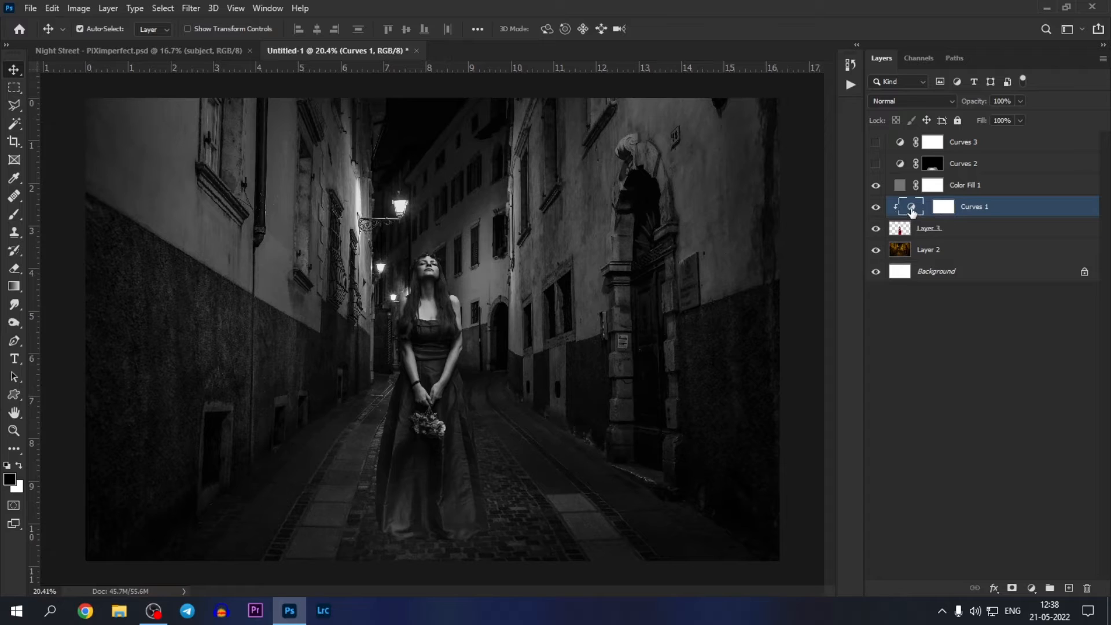
left_click_drag(671, 309, 678, 313)
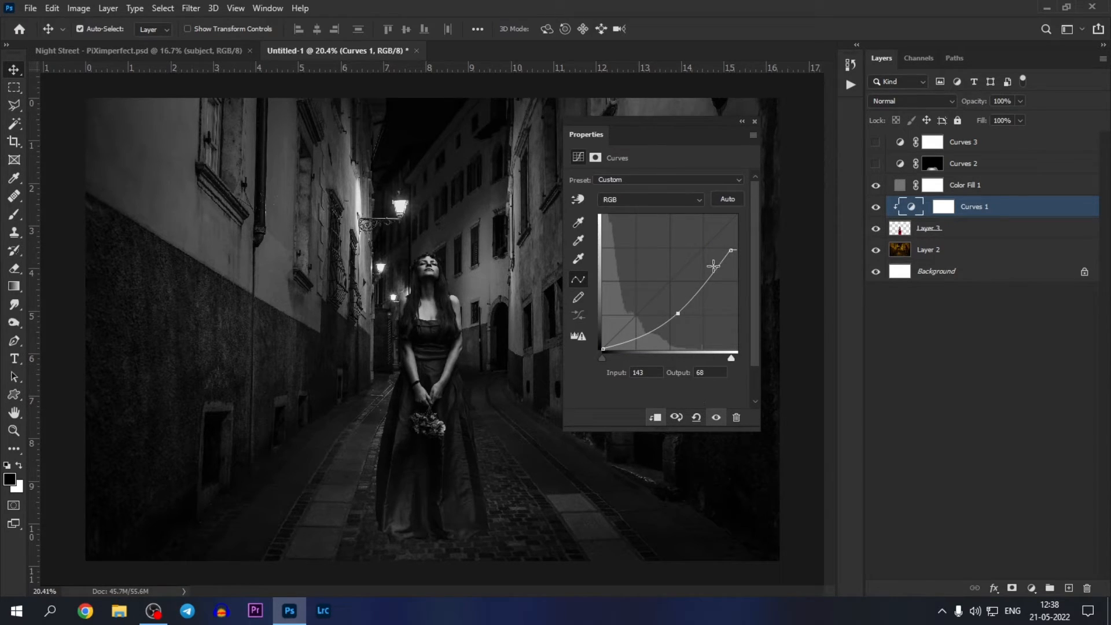
left_click_drag(730, 247, 730, 260)
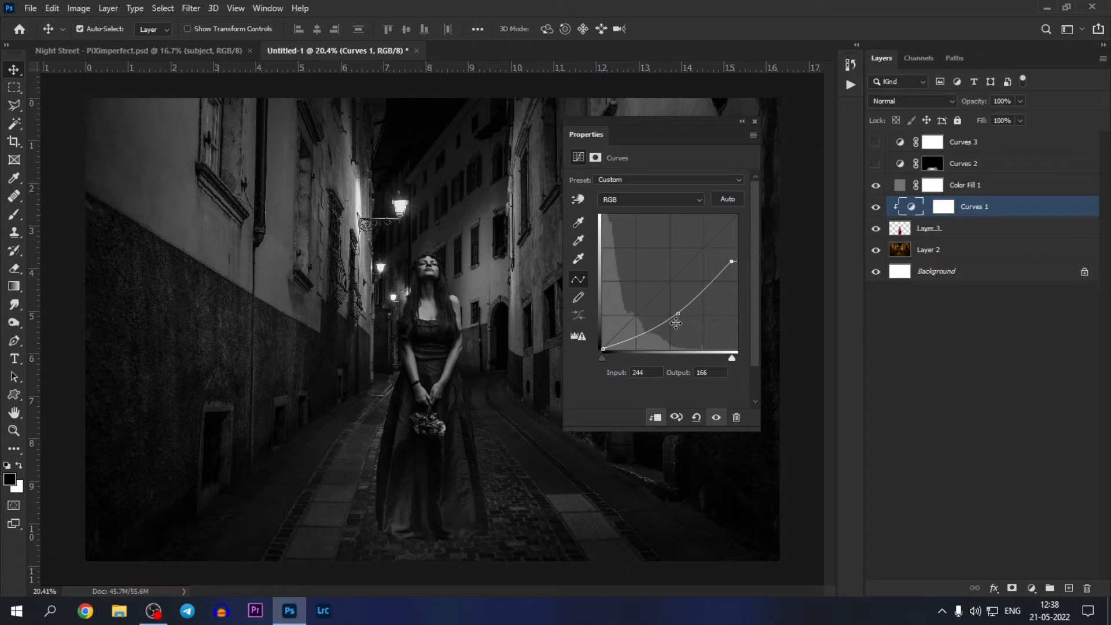
left_click_drag(676, 323, 679, 324)
left_click_drag(735, 360, 732, 359)
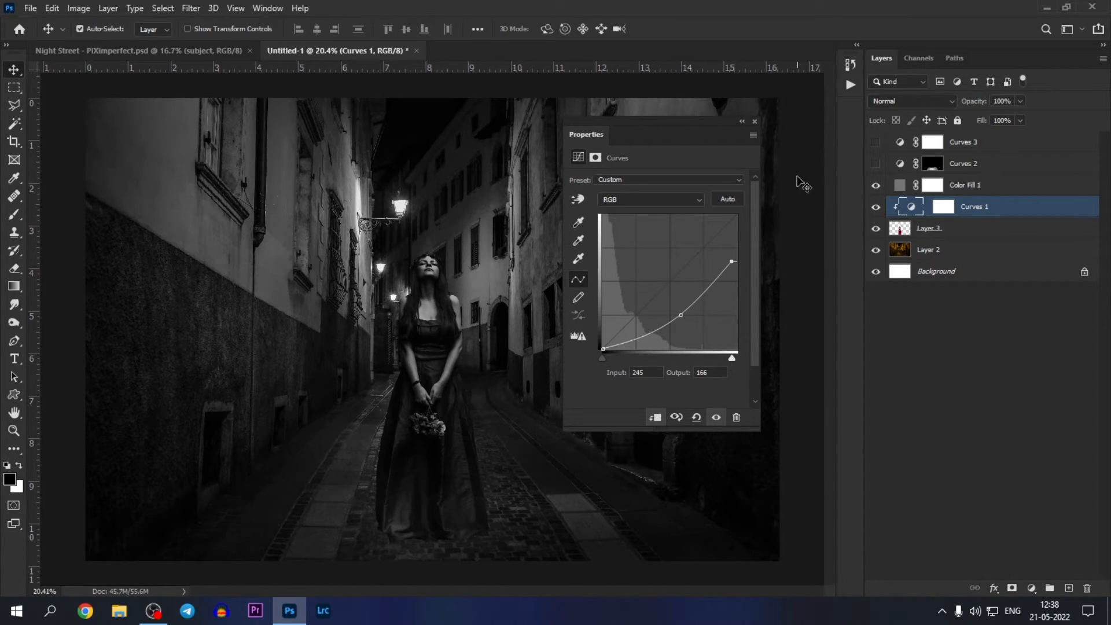
left_click(656, 419)
left_click(655, 419)
left_click_drag(731, 261, 731, 255)
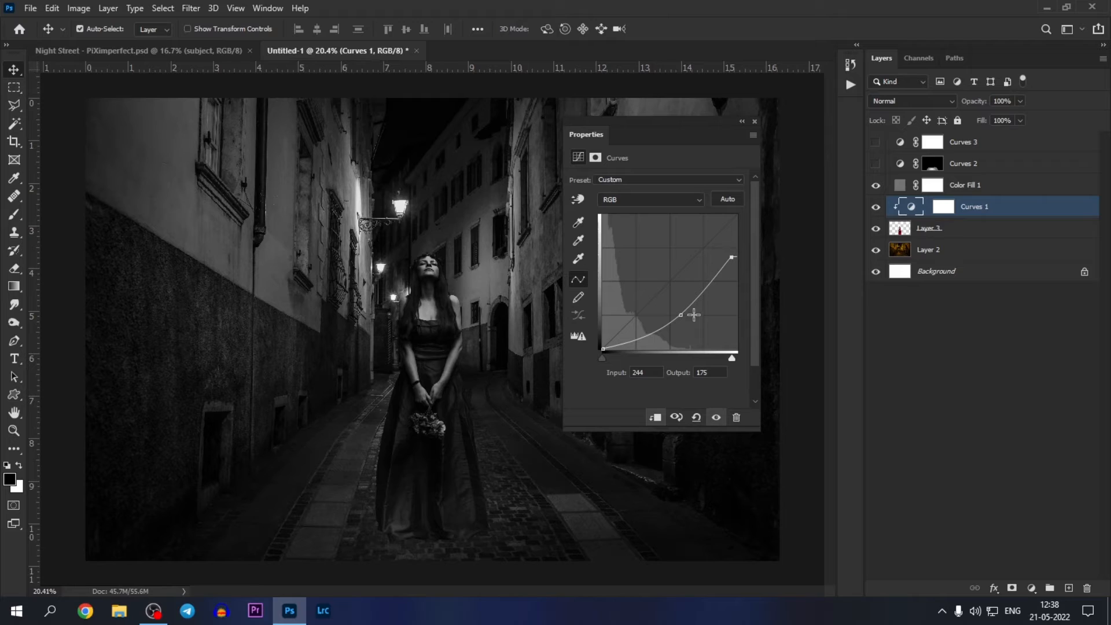
left_click_drag(684, 311, 676, 307)
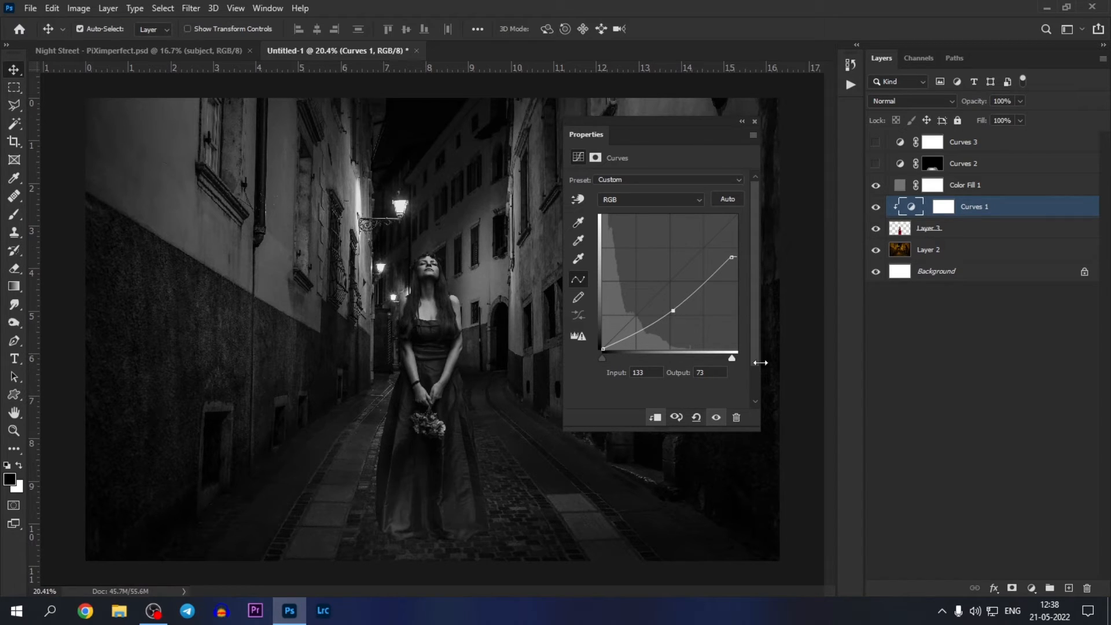
left_click(716, 417)
left_click(716, 417)
left_click(755, 124)
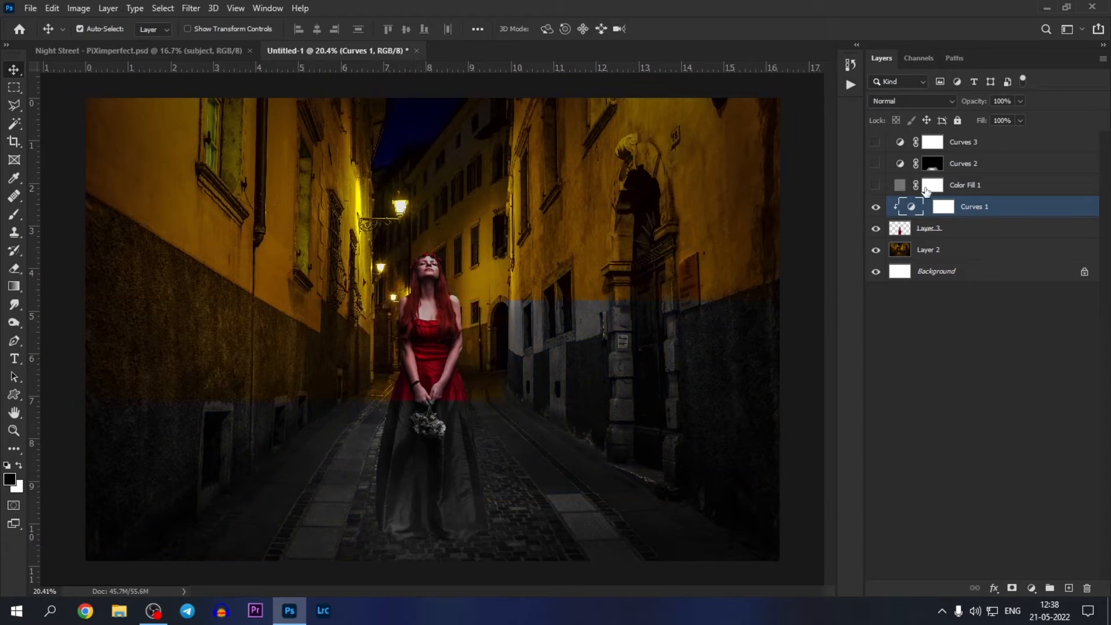
Step: Hide Color Fill 1, move it below the woman's layer, and show Curves 2 and Curves 3 again
left_click_drag(976, 191, 982, 238)
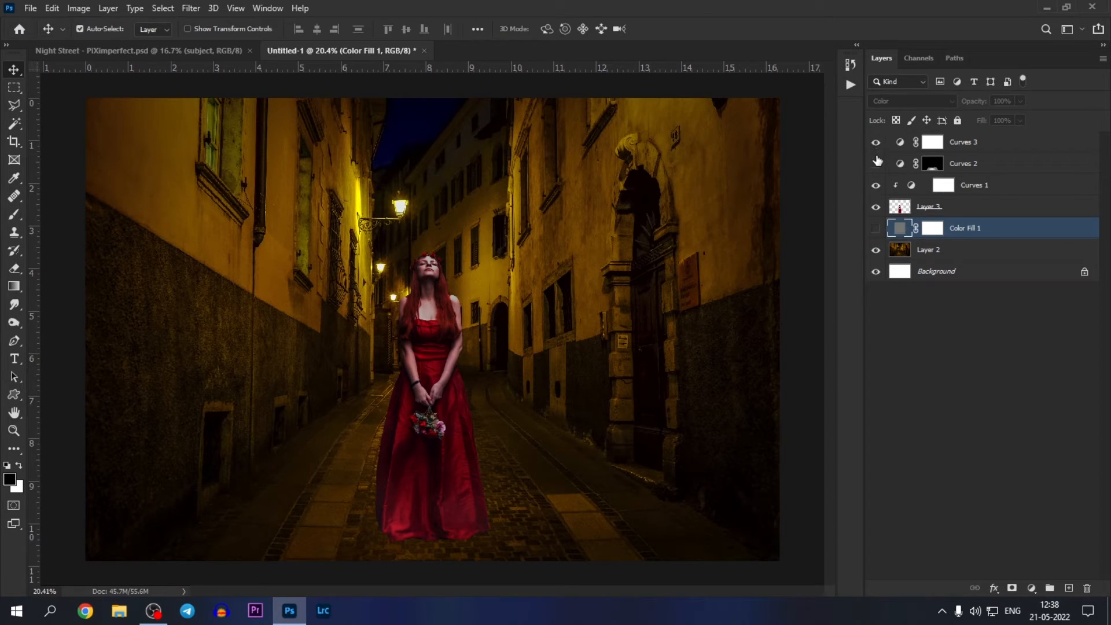
left_click(876, 163)
scroll(528, 318, "down", 2)
scroll(489, 466, "up", 3)
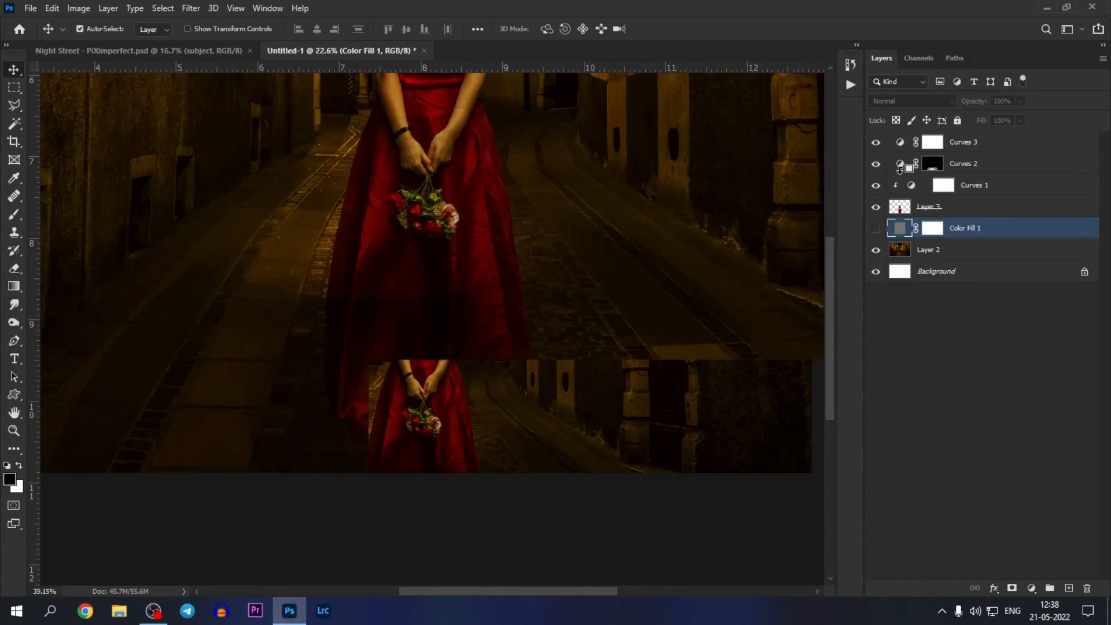
Step: Clip the Curves 2 and Curves 3 adjustments to the woman's layer
left_click(903, 172)
left_click(903, 174, "alt")
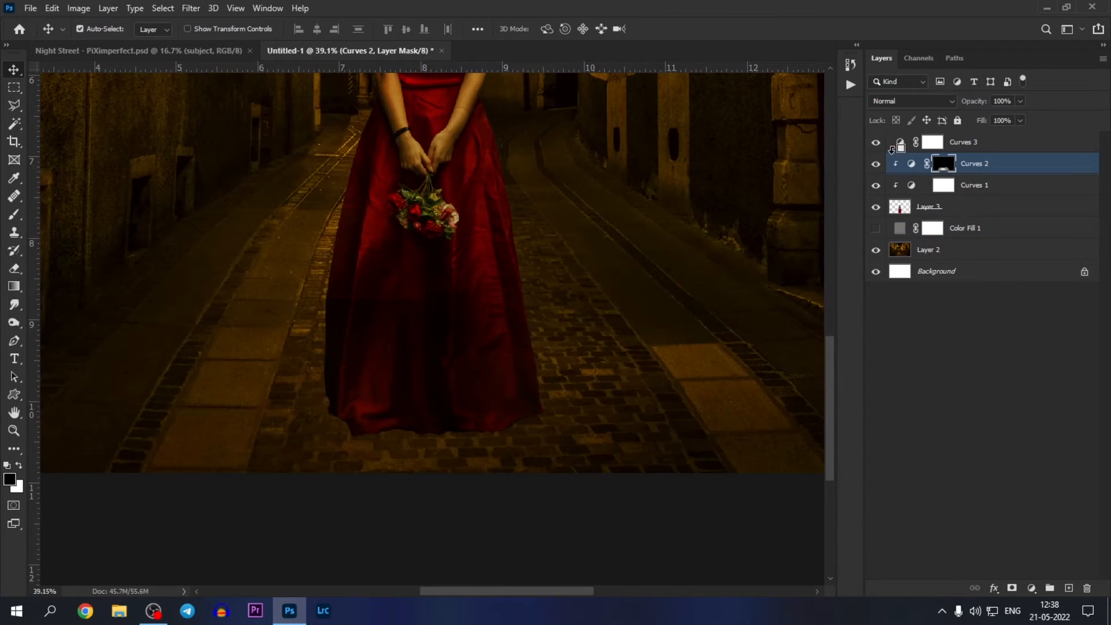
left_click(899, 152, "alt")
Step: Compare the woman against the street with and without the three clipped Curves adjustments at different zoom levels
scroll(678, 261, "down", 4)
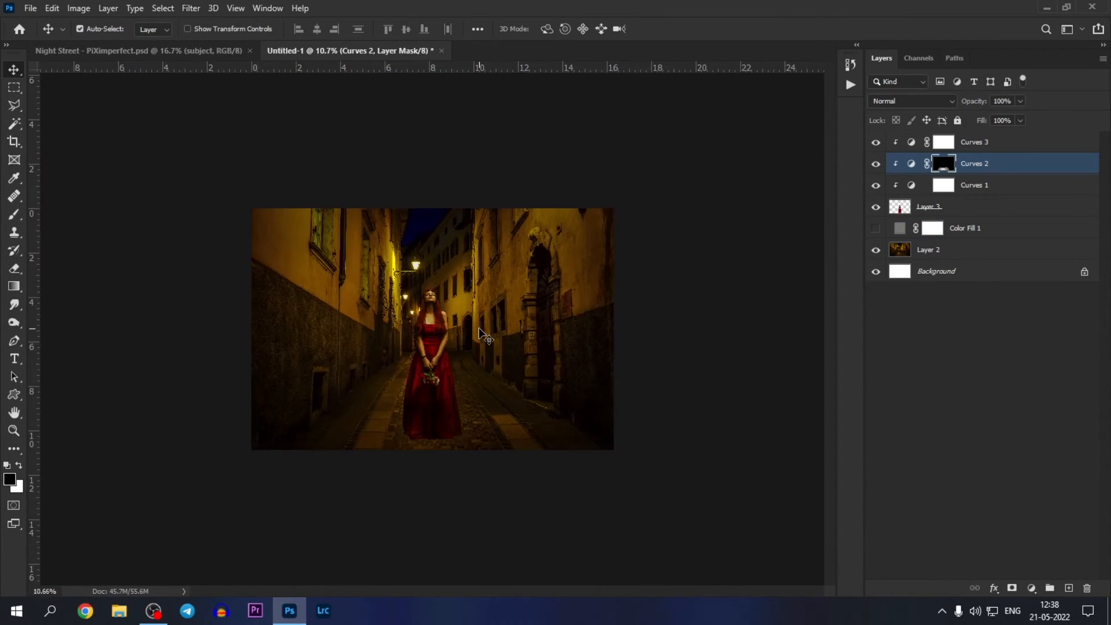
scroll(479, 317, "up", 3)
scroll(126, 164, "down", 3)
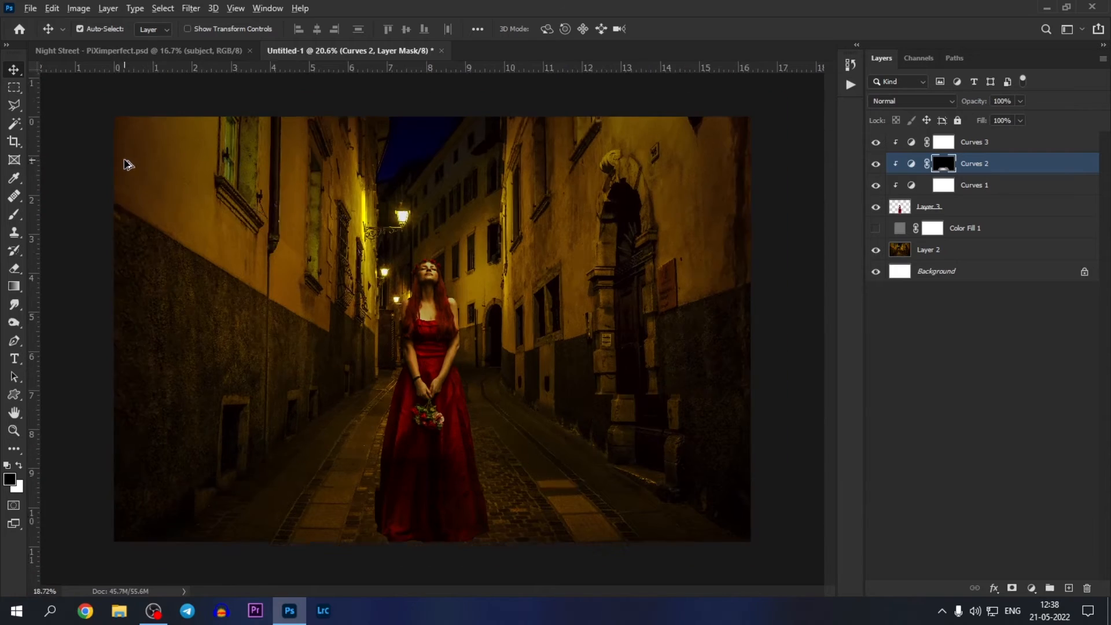
left_click_drag(119, 136, 729, 496)
left_click(1012, 356)
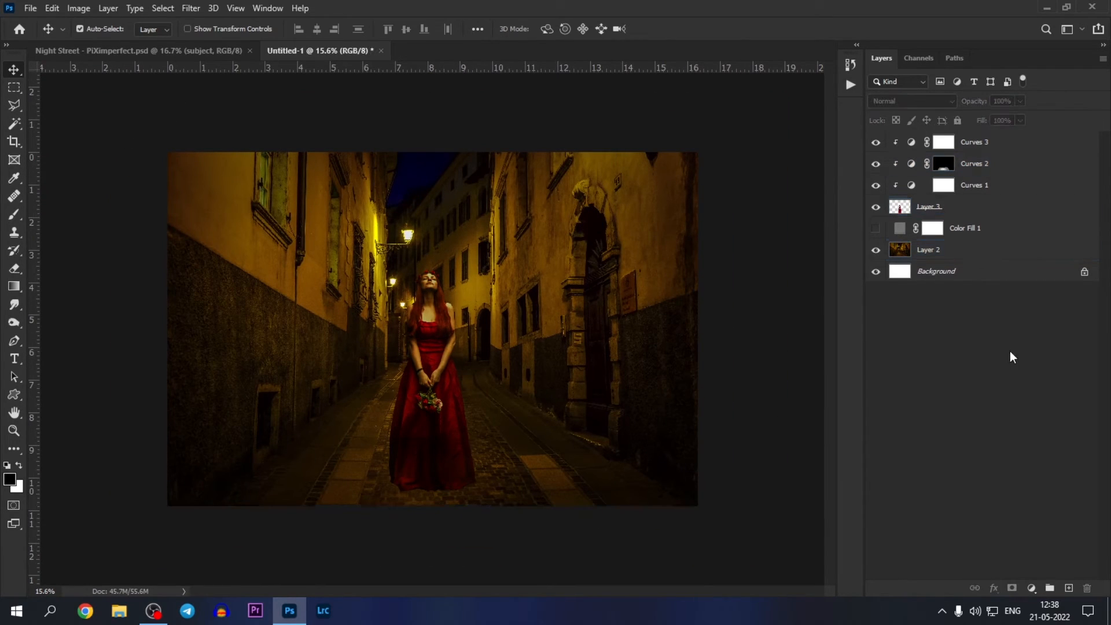
left_click(876, 185)
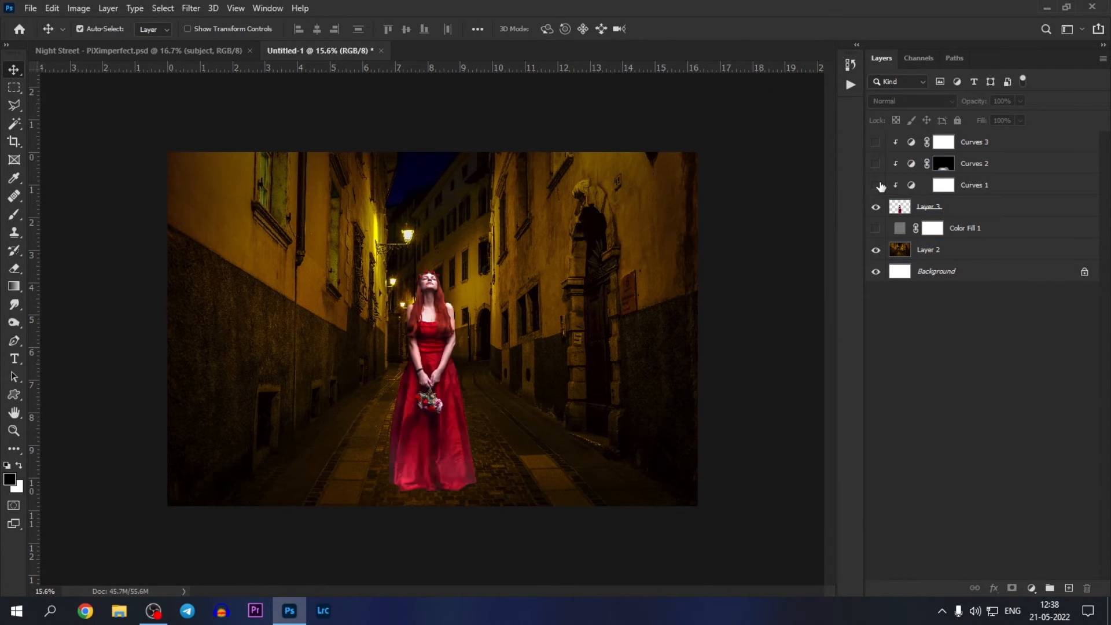
left_click_drag(870, 149, 880, 234)
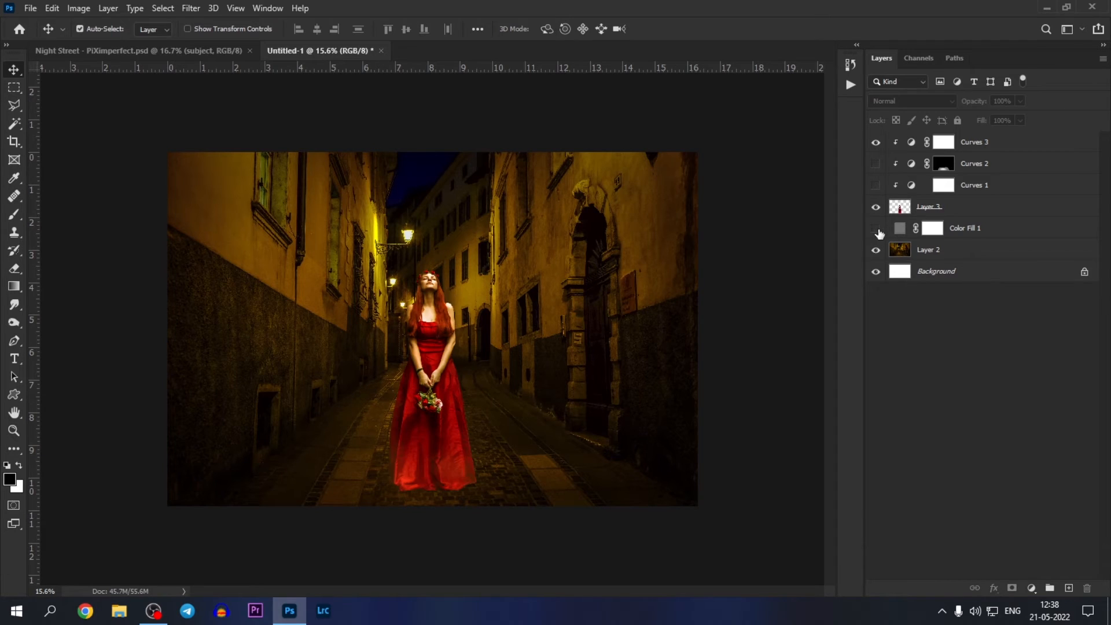
left_click_drag(879, 186, 875, 164)
scroll(518, 324, "down", 2)
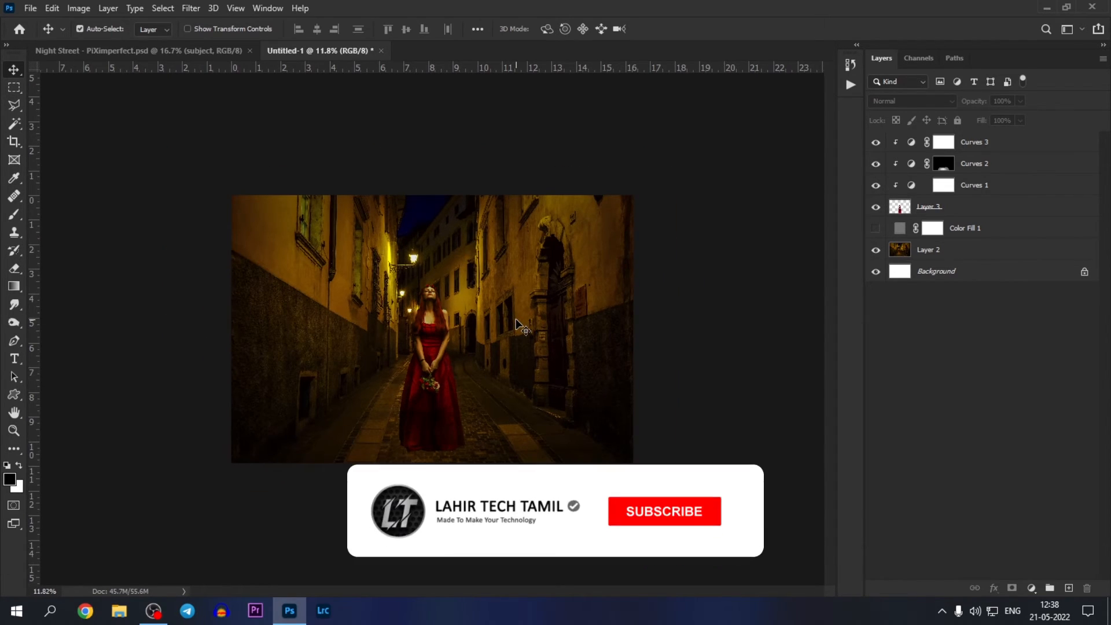